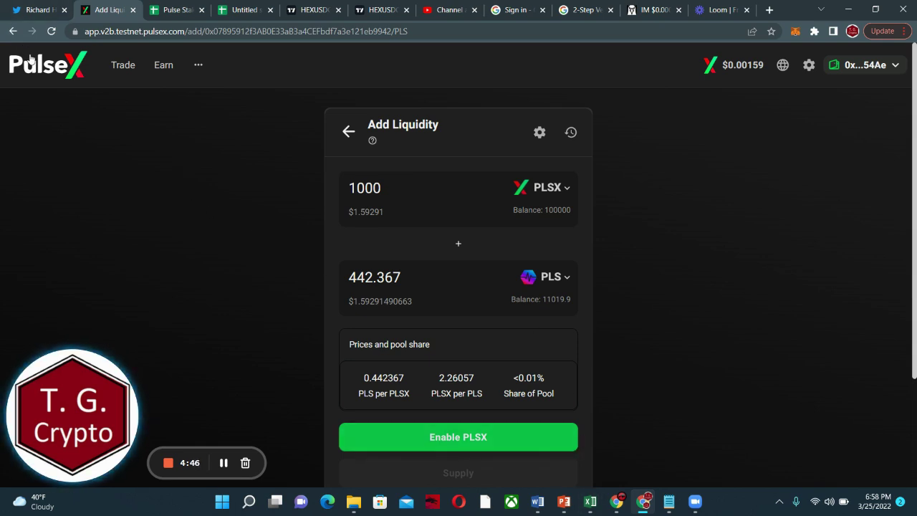
Step: Open the token list and close it again without changing the PLSX/PLS pair
mouse_move(133, 71)
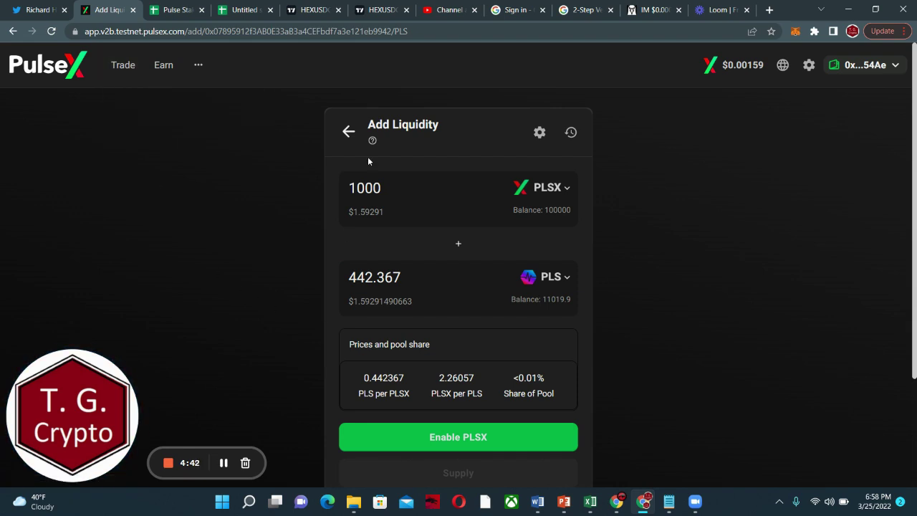
click(552, 188)
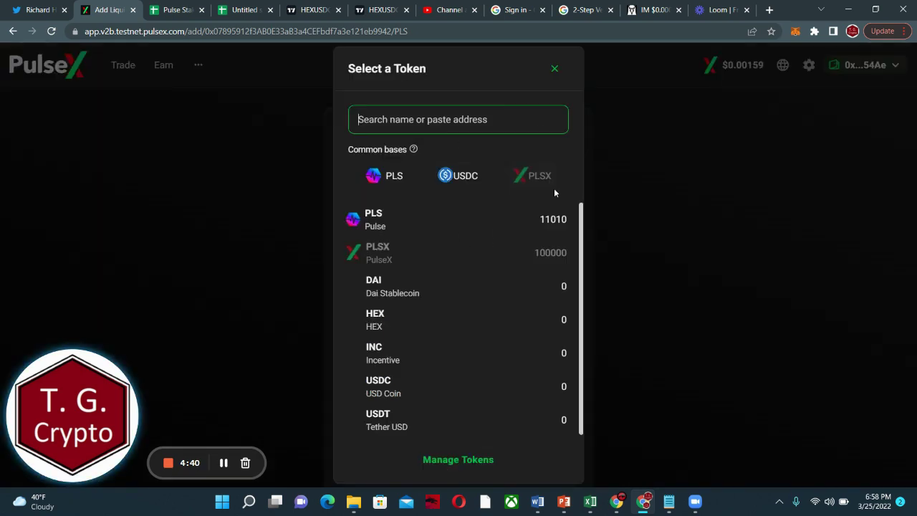
click(552, 73)
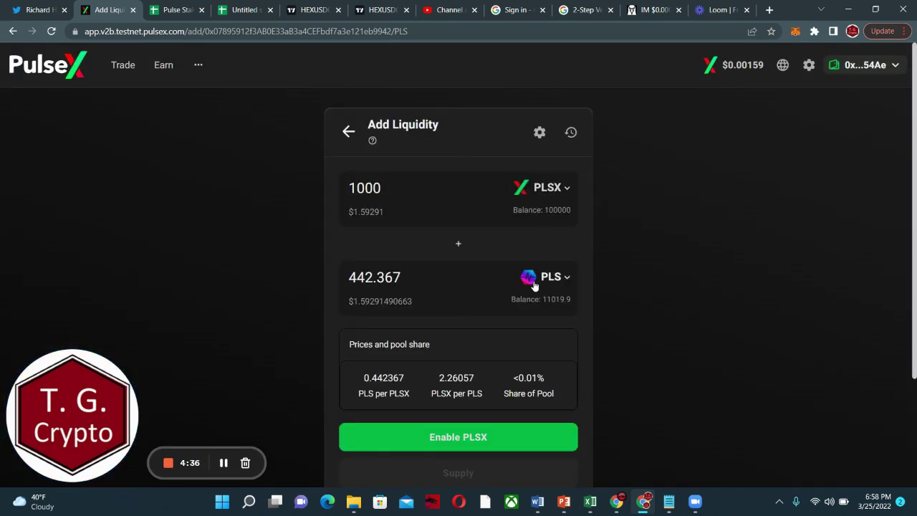
Step: Approve PulseX to spend PLSX and confirm the permission in MetaMask
click(444, 450)
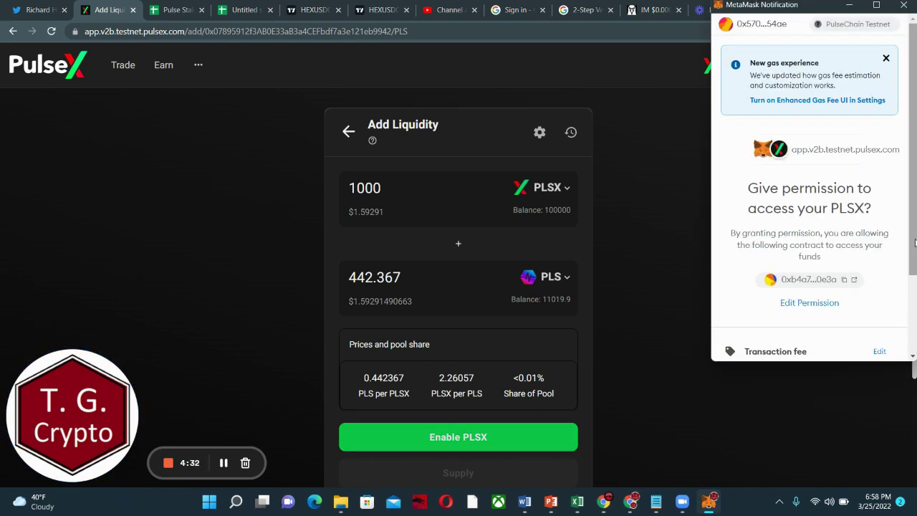
drag(914, 244, 898, 307)
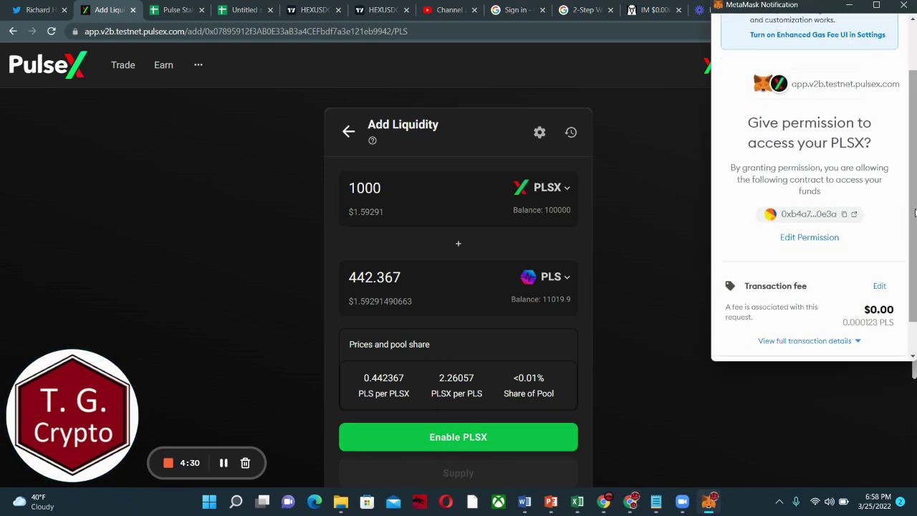
scroll(831, 301, down, 2)
click(856, 339)
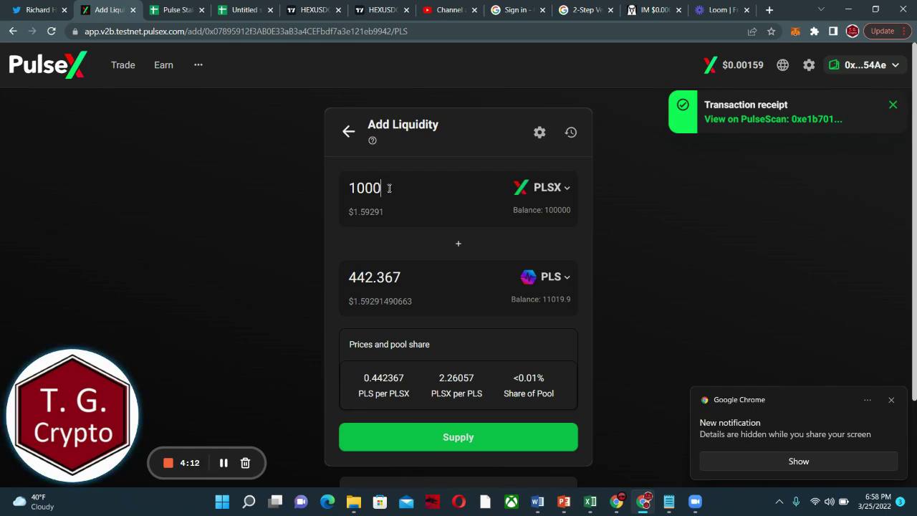
Step: Supply 10000 PLSX with 4423.67 PLS and approve the transaction in MetaMask
text(0)
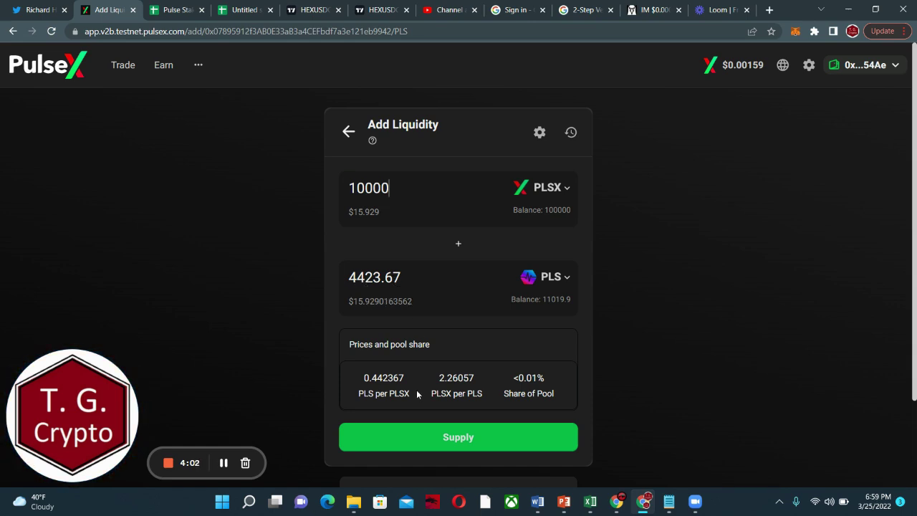
click(434, 439)
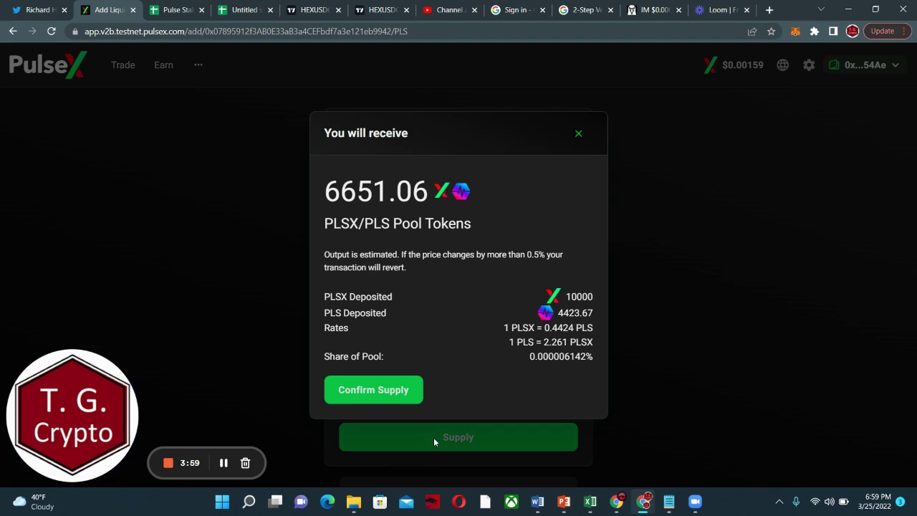
click(397, 387)
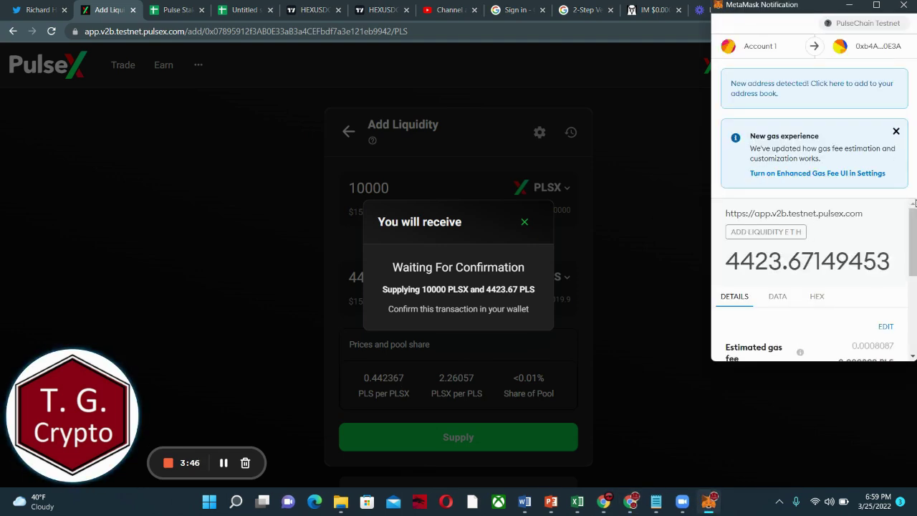
scroll(813, 279, down, 5)
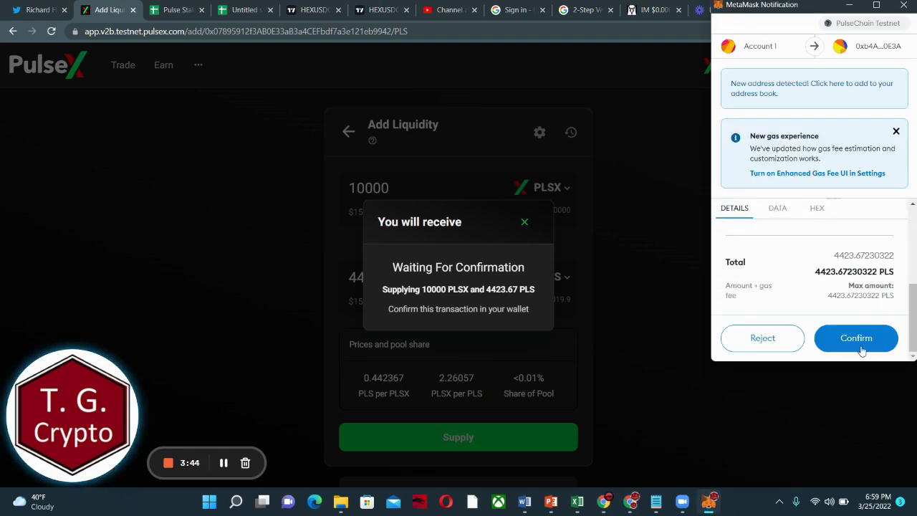
click(859, 347)
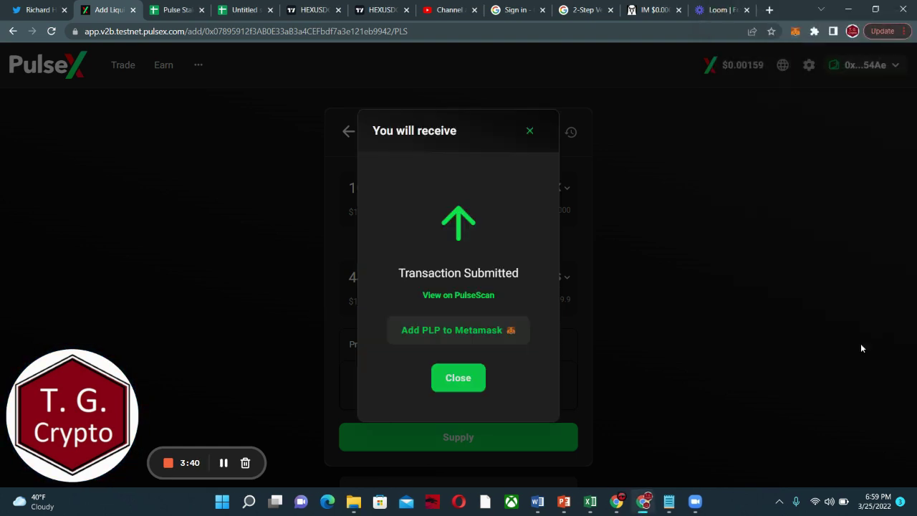
Step: Import the PLP pool token into the wallet and dismiss the submitted notice
click(447, 330)
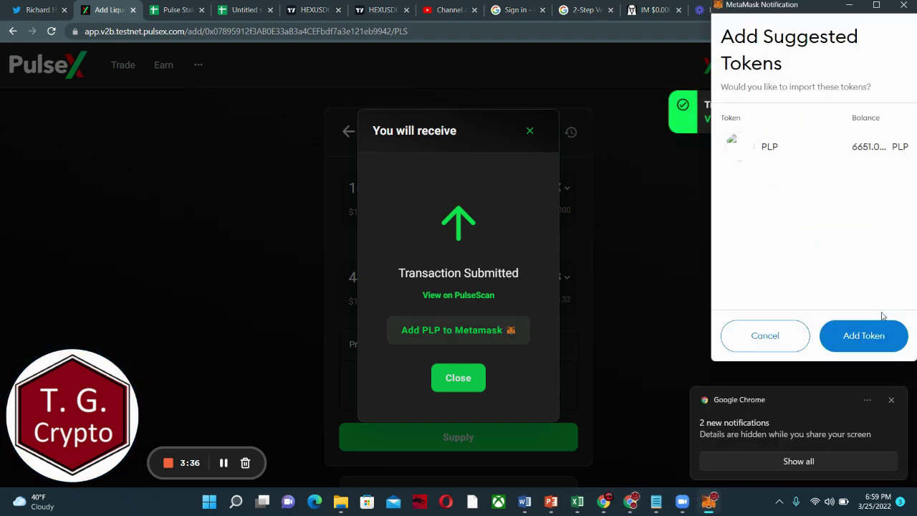
click(881, 333)
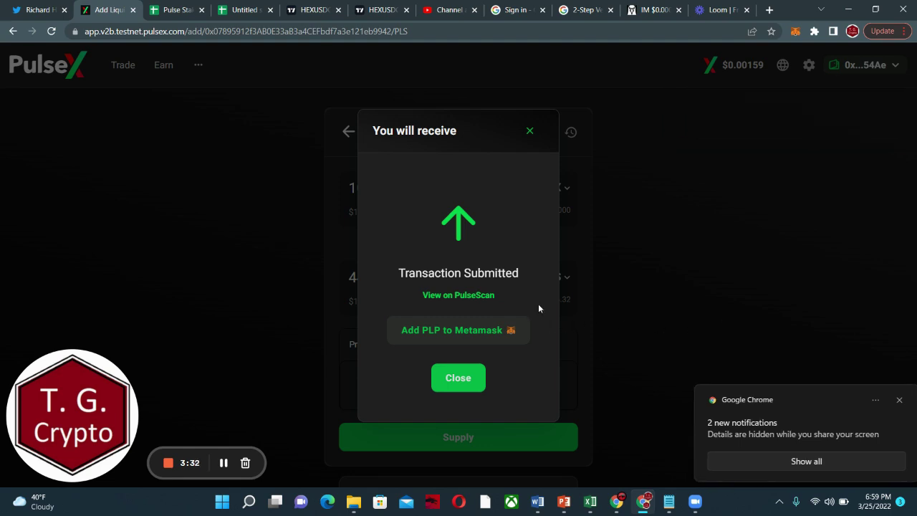
click(483, 333)
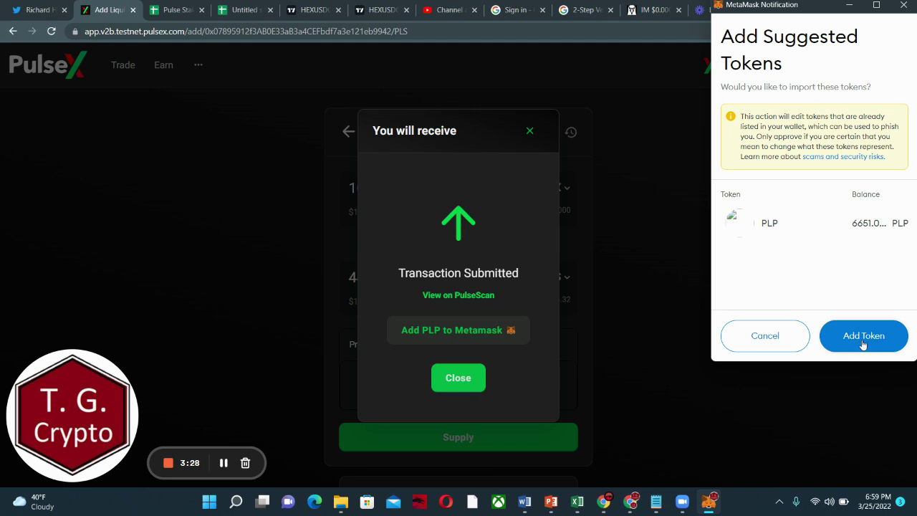
click(863, 342)
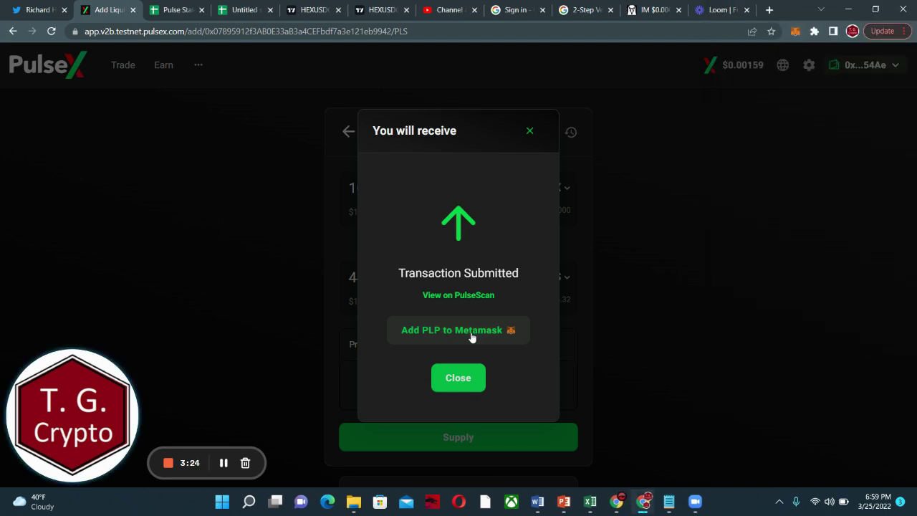
click(453, 381)
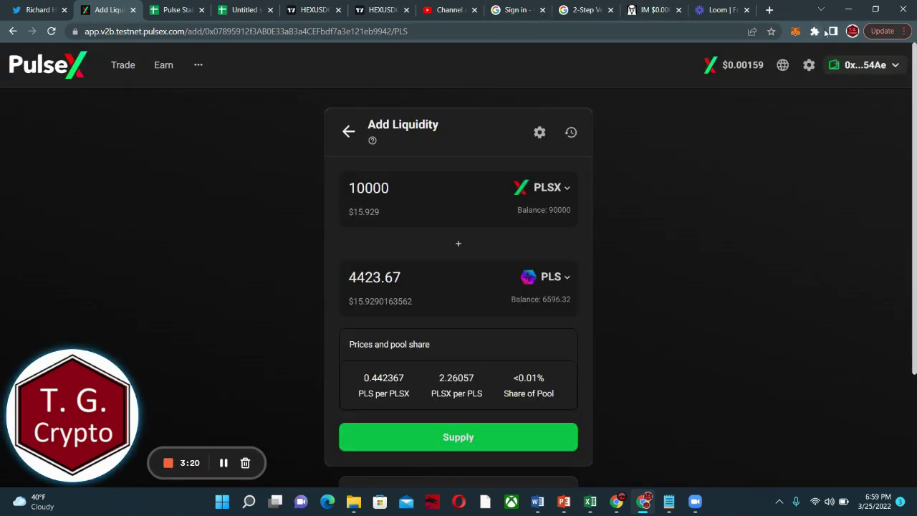
click(796, 31)
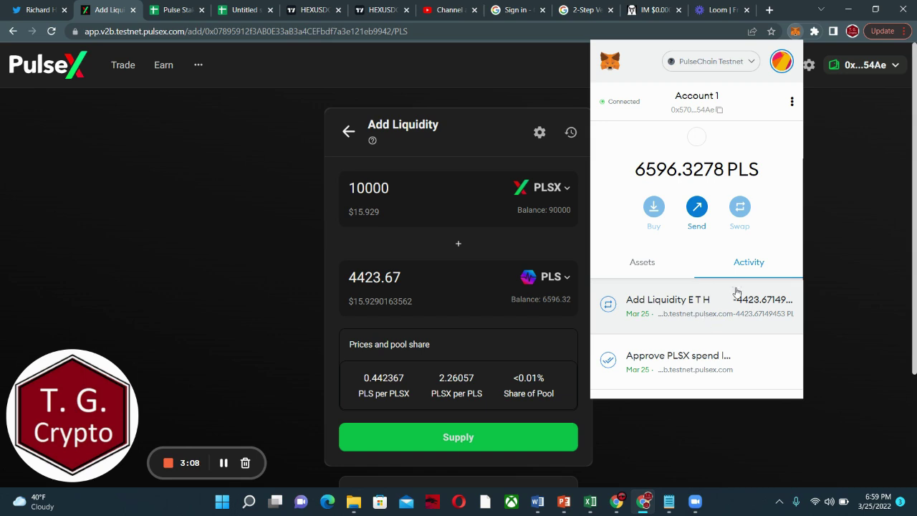
click(652, 266)
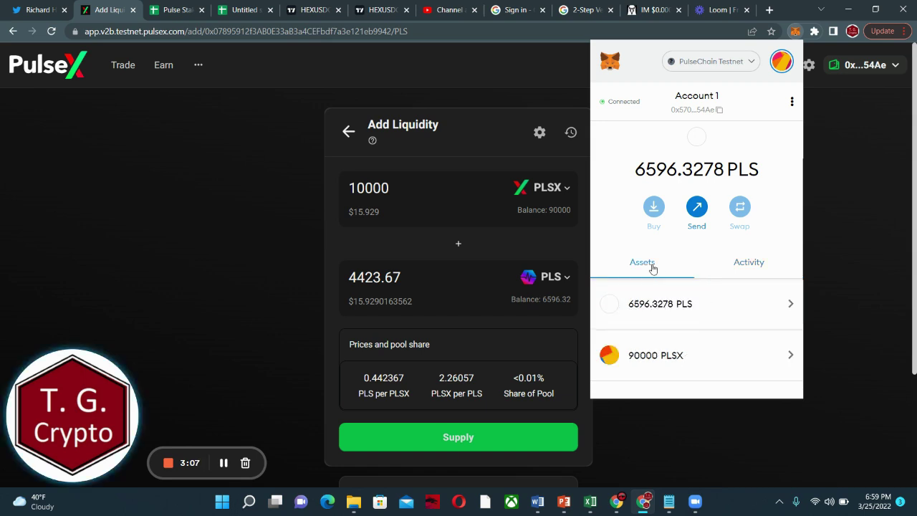
click(806, 247)
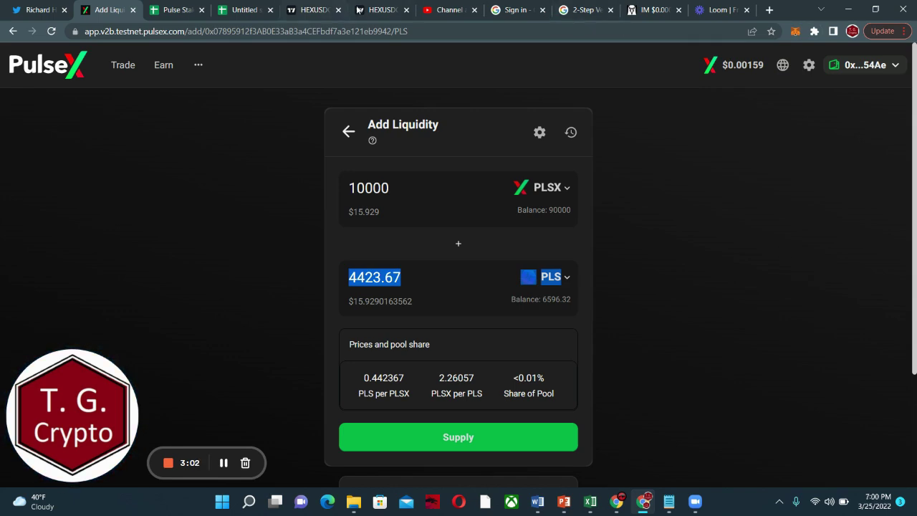
Step: In the Untitled spreadsheet, set the remaining Pulse amount in B11 to 5577
click(175, 9)
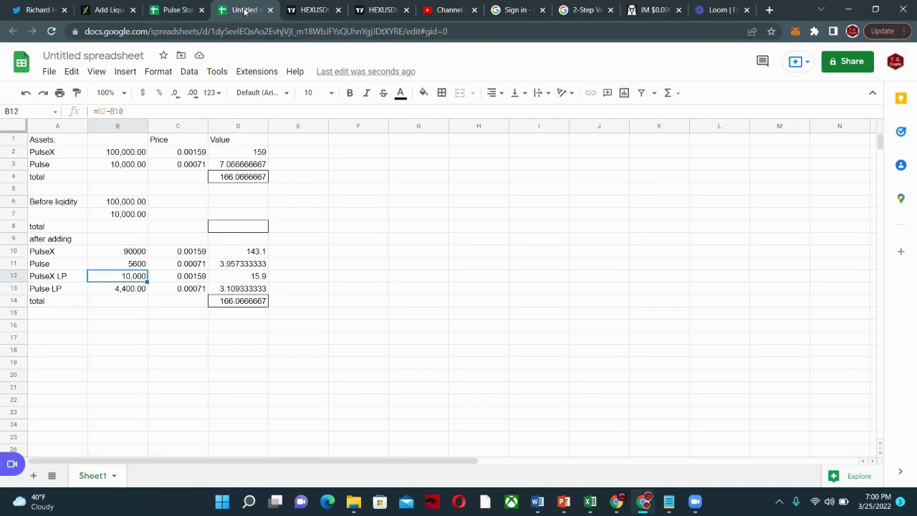
click(243, 9)
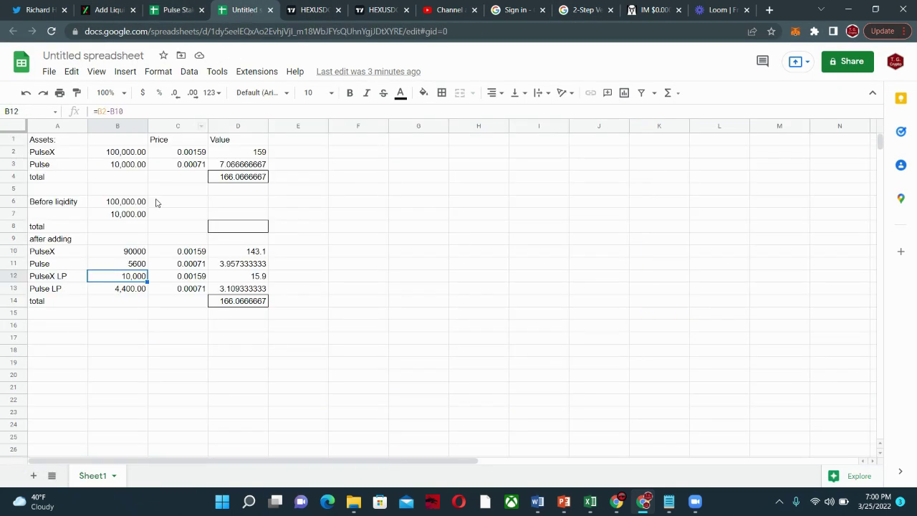
click(121, 265)
text(557)
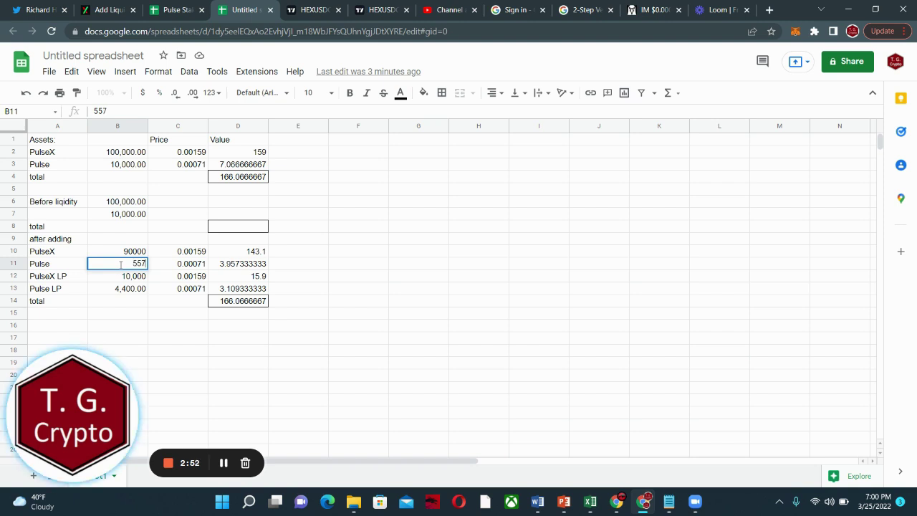
key(Return)
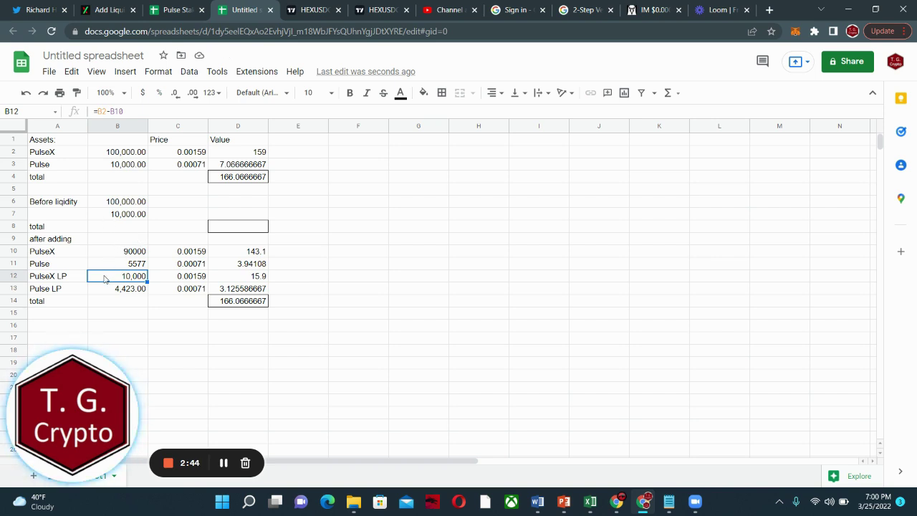
Step: Review the values and formulas in B2, B3, D4, B12 and B13
click(114, 155)
click(113, 164)
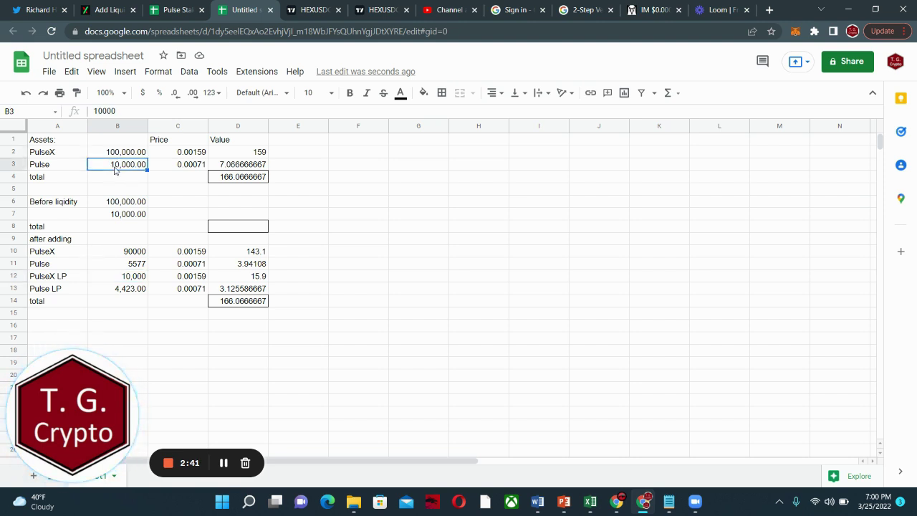
click(230, 178)
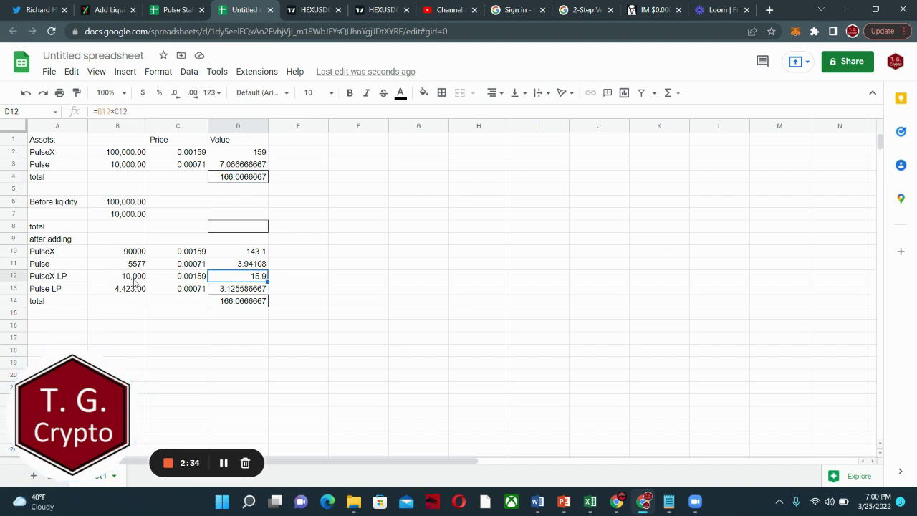
click(133, 279)
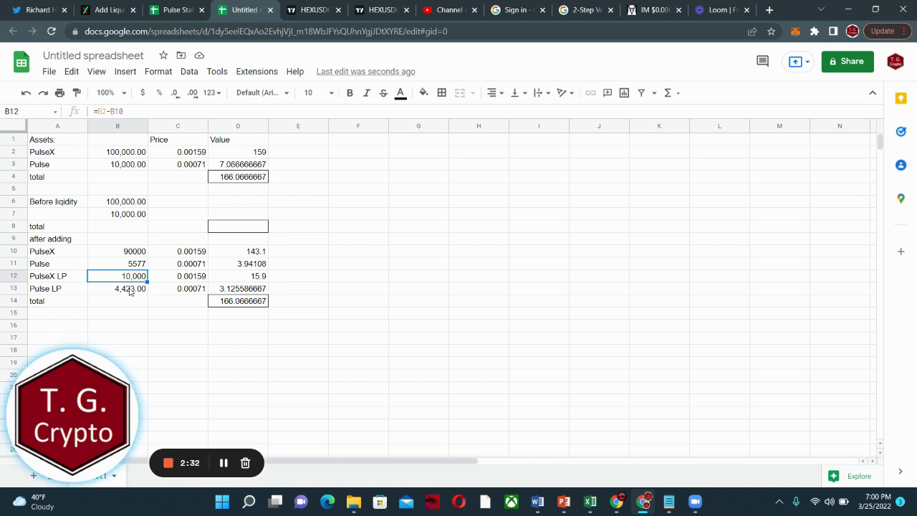
click(130, 290)
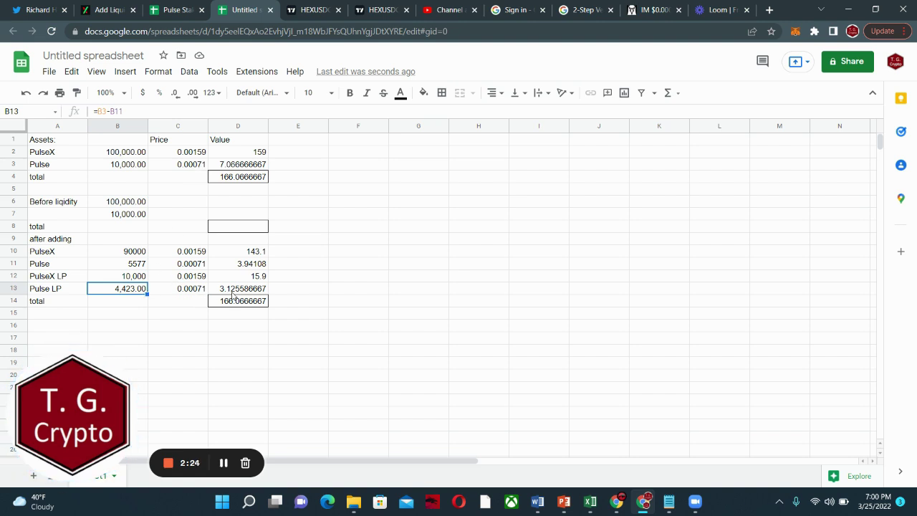
Step: Change the Pulse price in C3 to C2 times 2.25
click(191, 165)
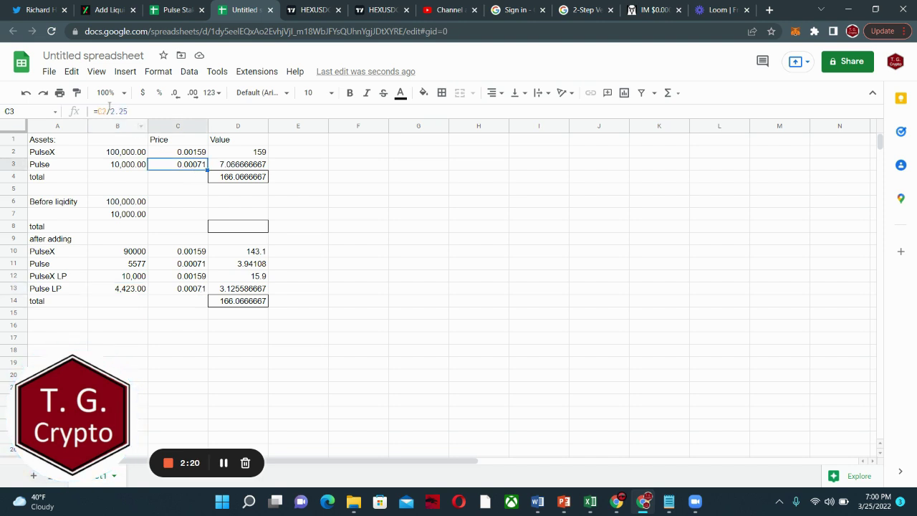
click(111, 111)
key(BackSpace)
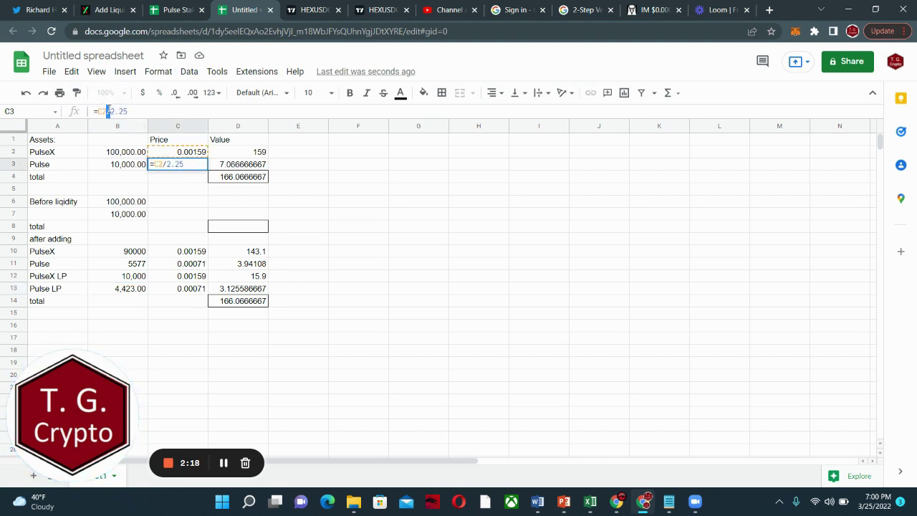
text(*)
key(Return)
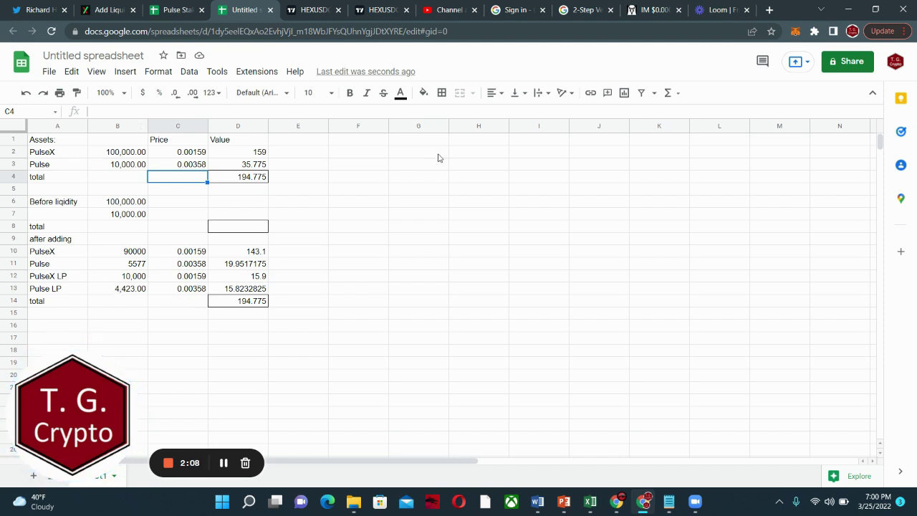
Step: Enter 10,000 in G7 and 4,423 in I7
click(402, 217)
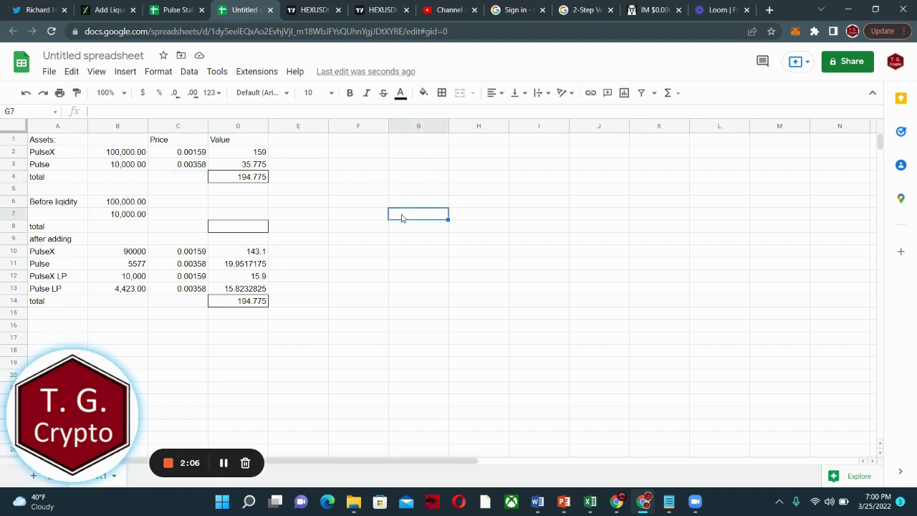
text(10,000)
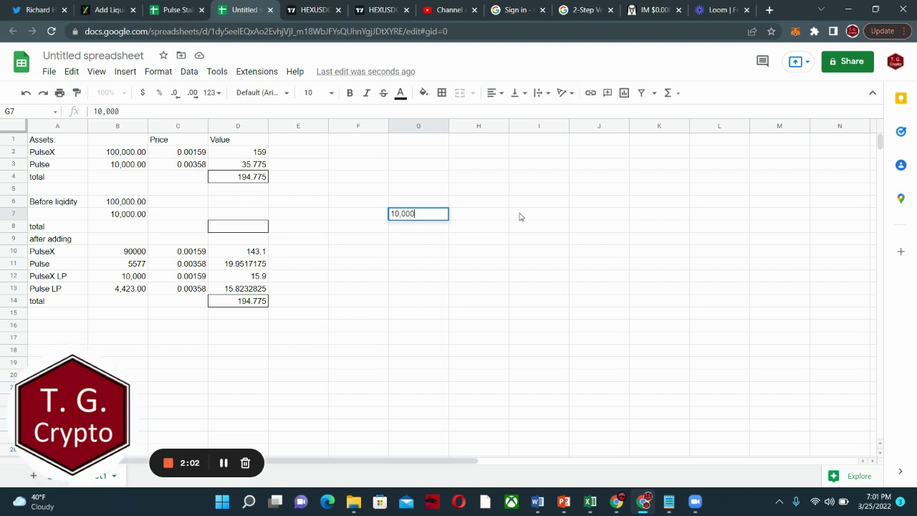
click(519, 216)
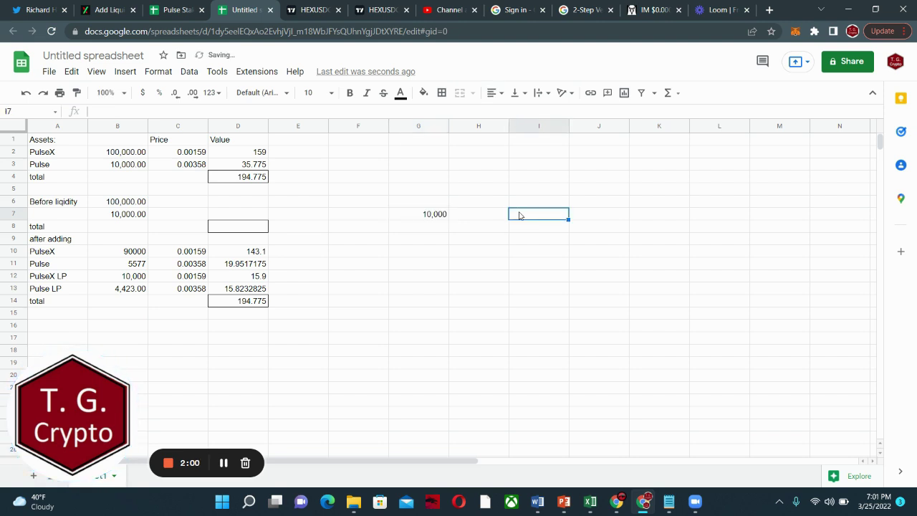
text(4,423)
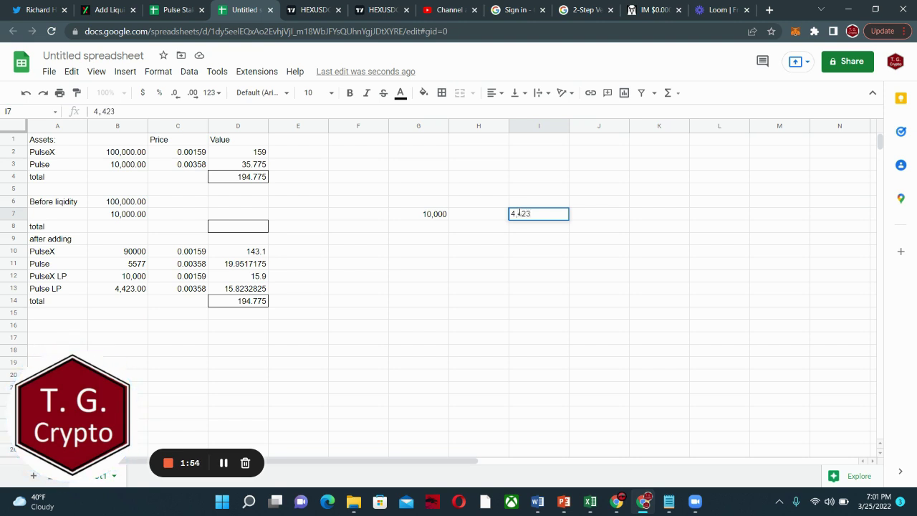
key(Return)
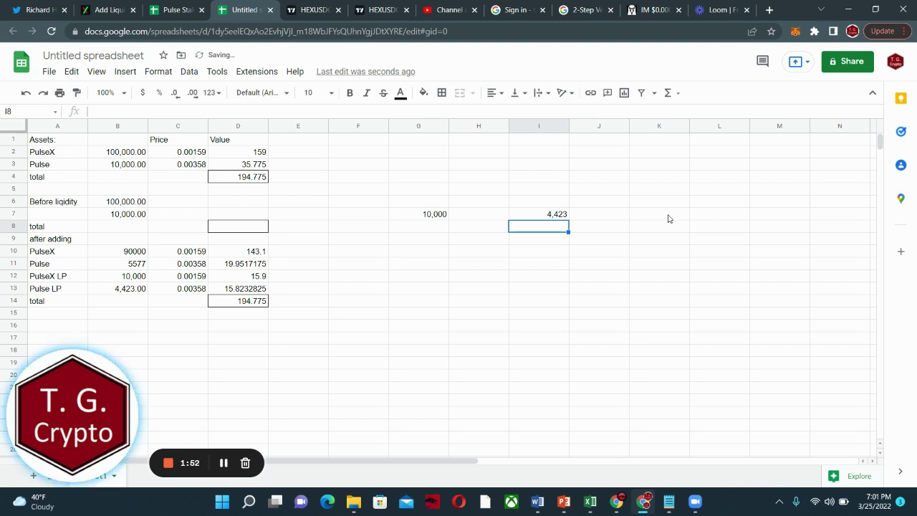
Step: Begin the product formula =G7*I7 in H8
click(486, 230)
text(=)
click(429, 217)
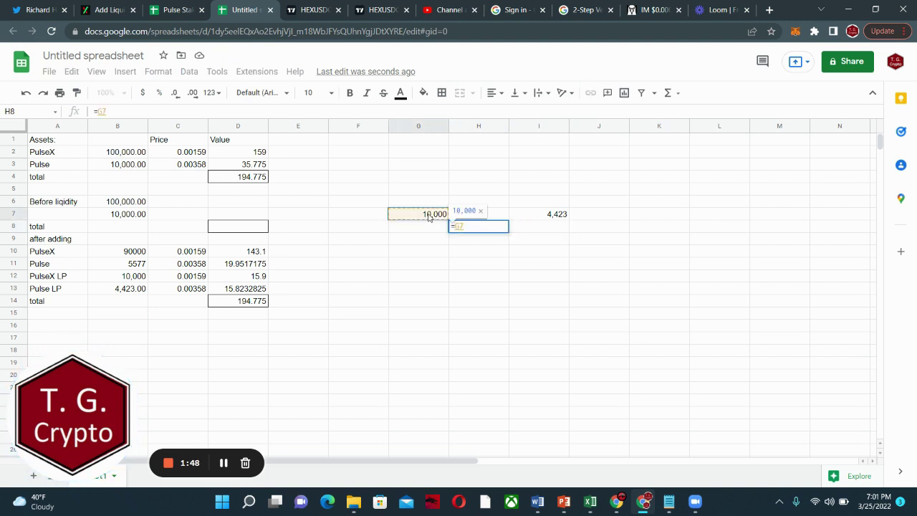
text(*)
click(539, 214)
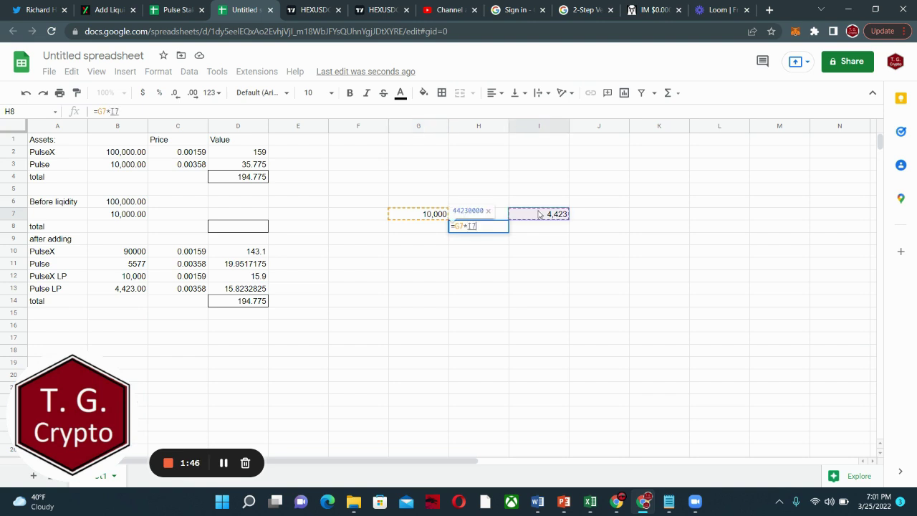
Step: Commit the H8 product, then set H6 to =G7/I7 after first trying 2.25
key(Return)
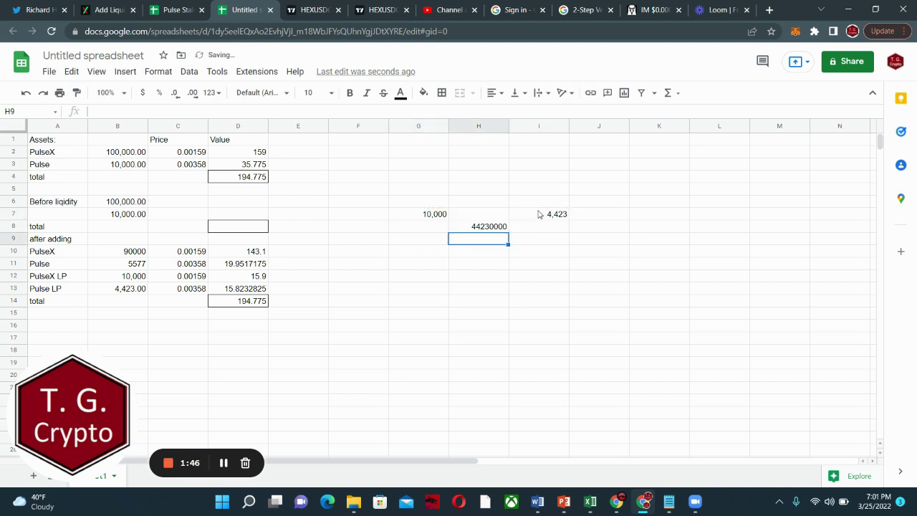
click(477, 202)
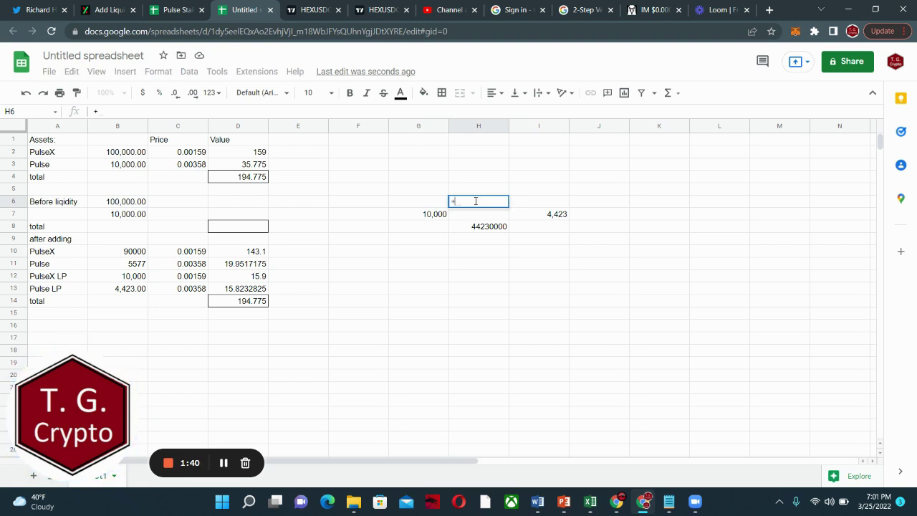
key(BackSpace)
text(=2.25)
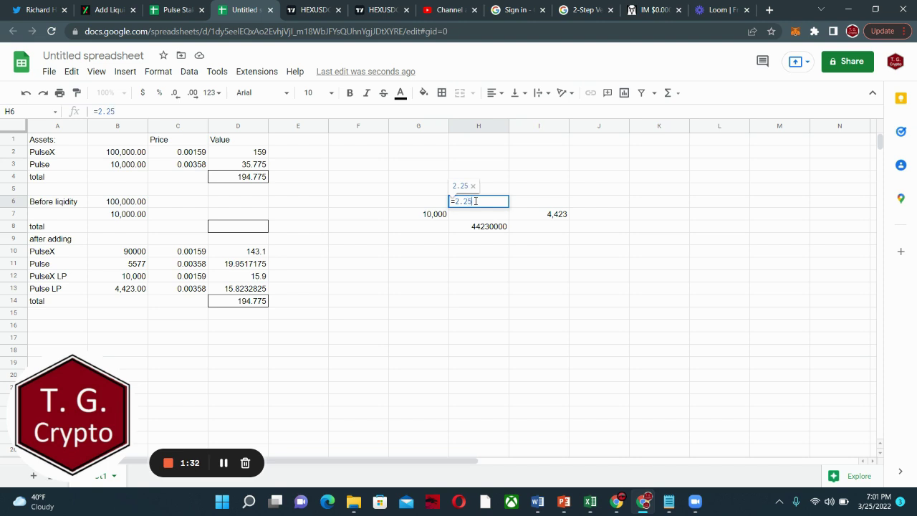
key(Return)
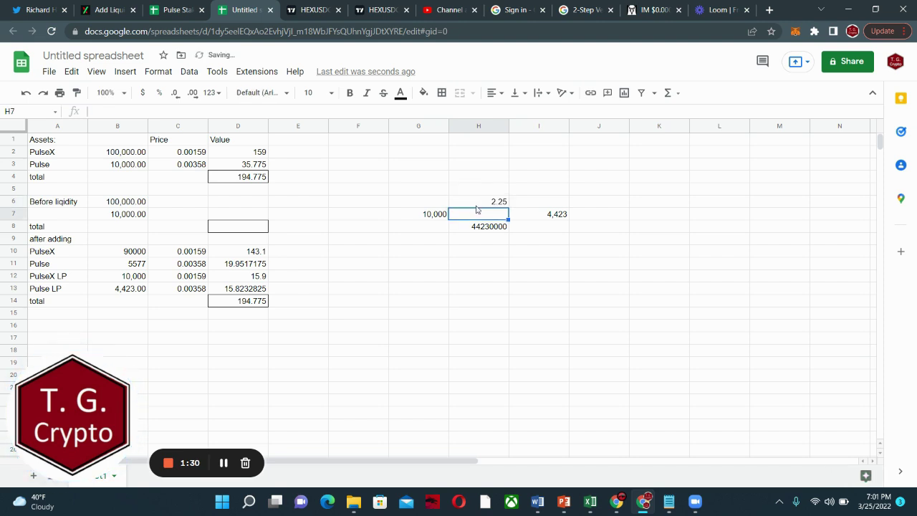
click(481, 207)
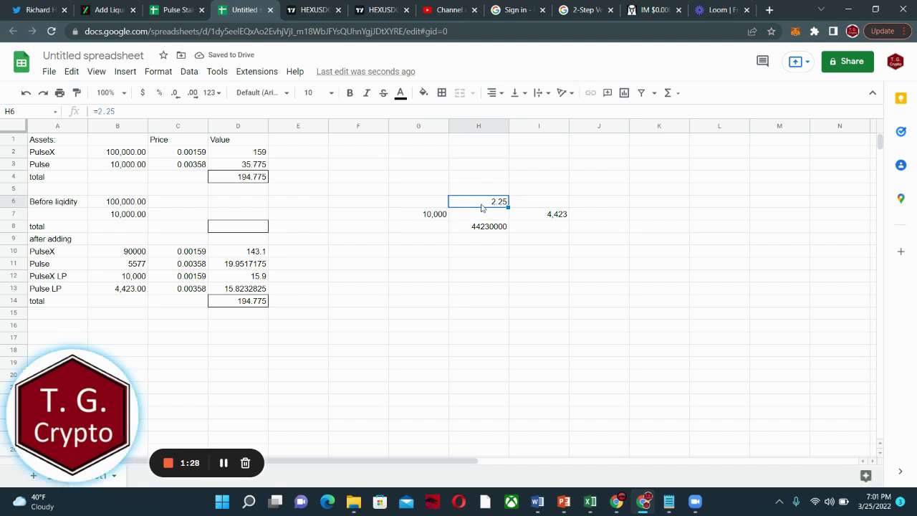
text(=)
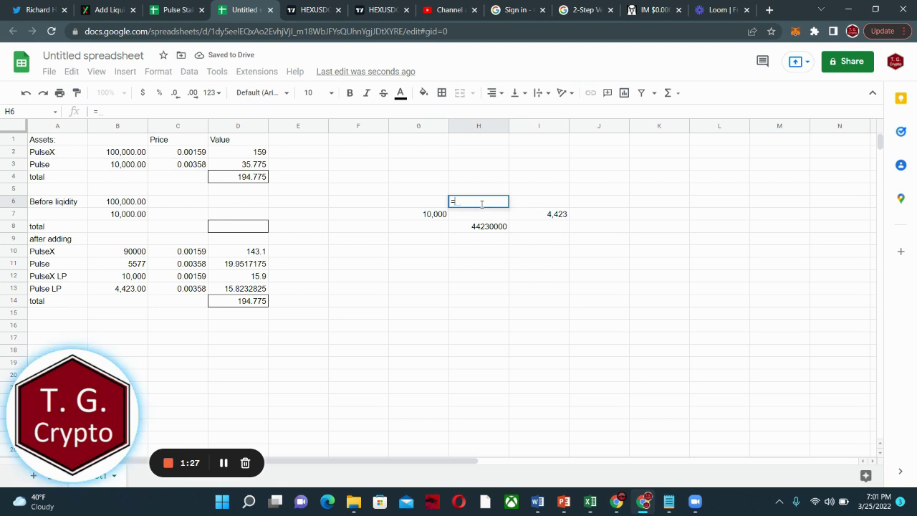
click(434, 215)
text(/)
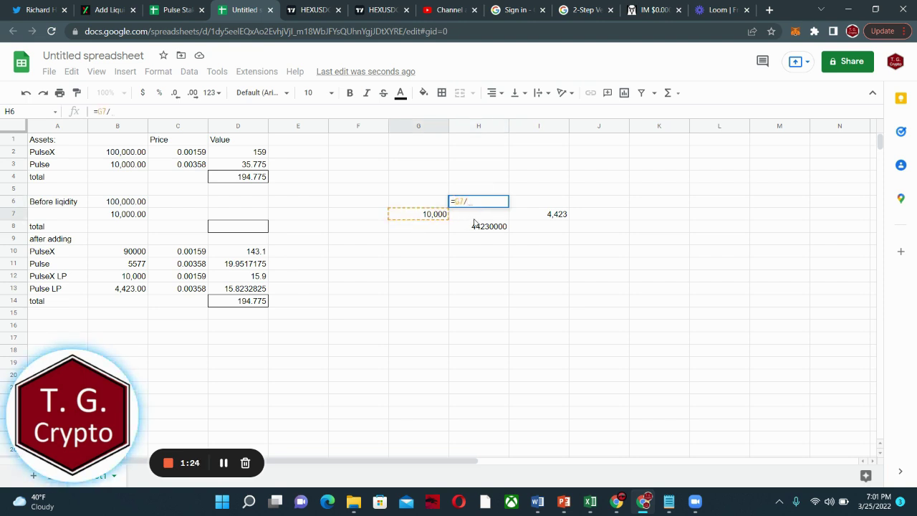
click(515, 216)
key(Return)
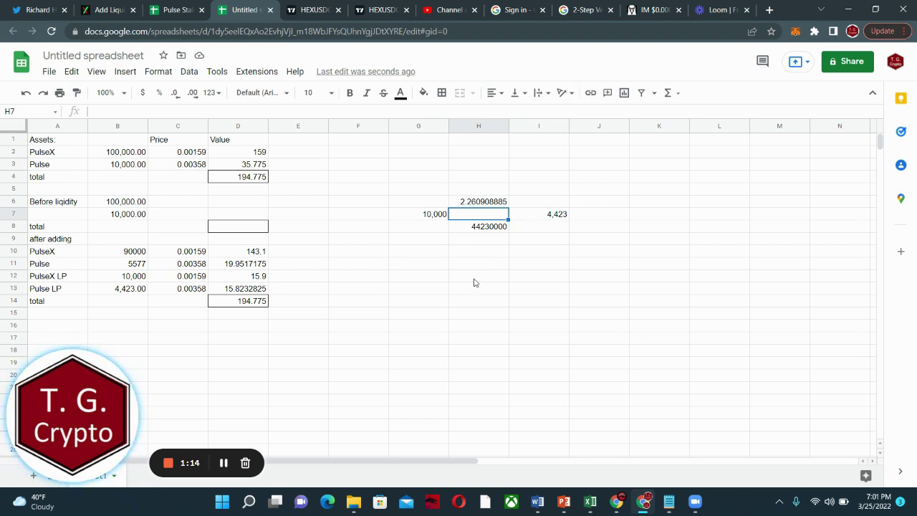
Step: Enter 1 in H10
click(479, 253)
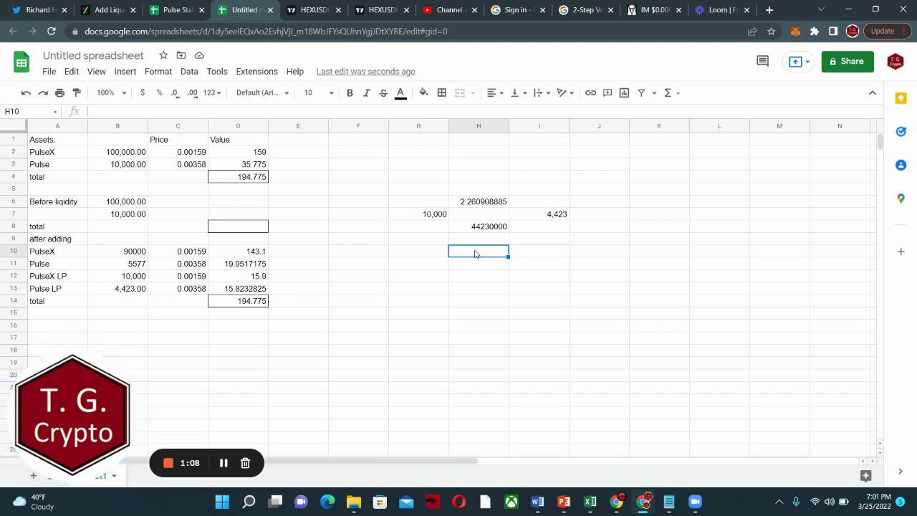
text(1)
key(Return)
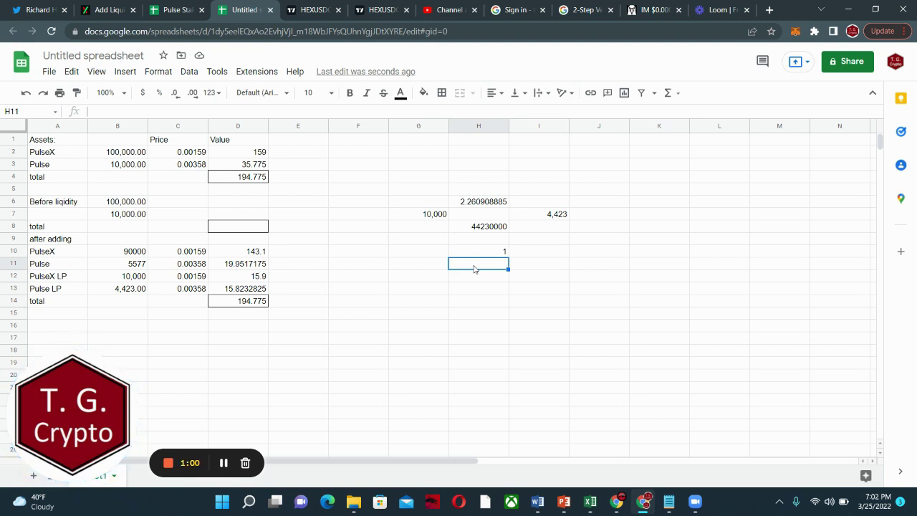
Step: Calculate the square root of H8 and move the result to I11
text(=sq)
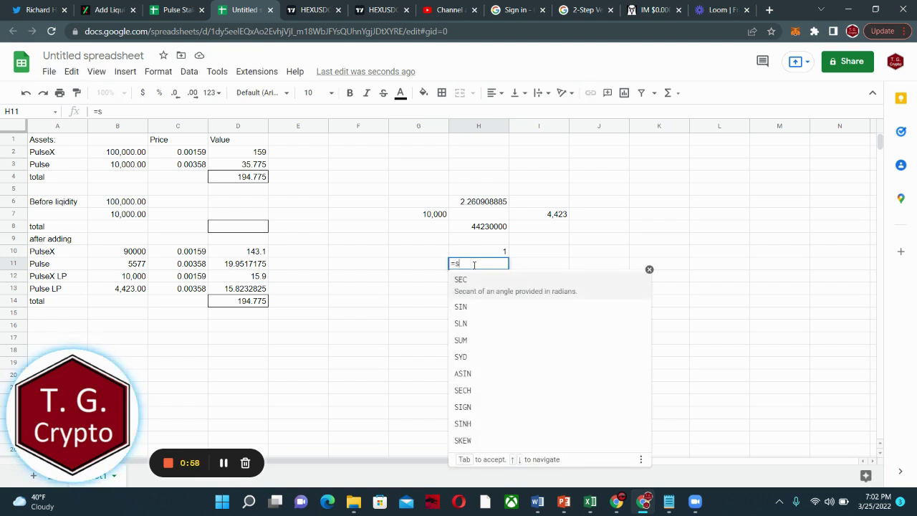
click(469, 281)
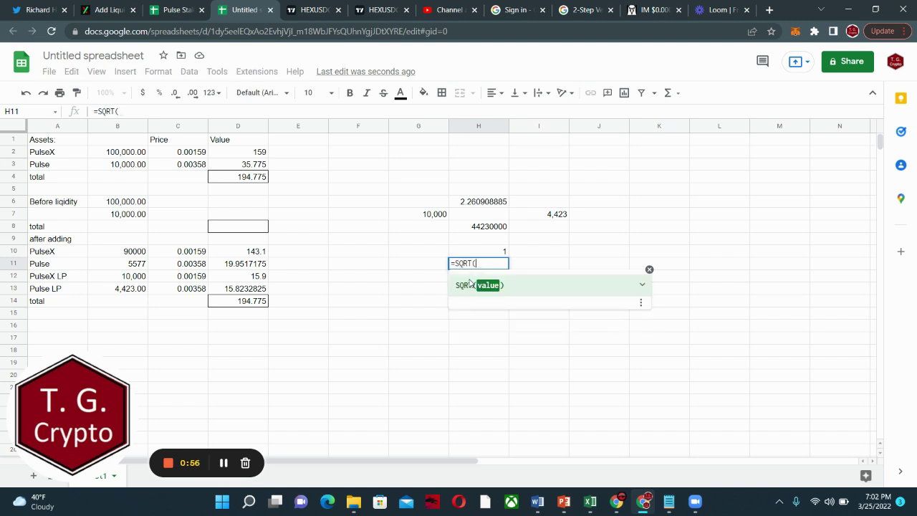
click(485, 227)
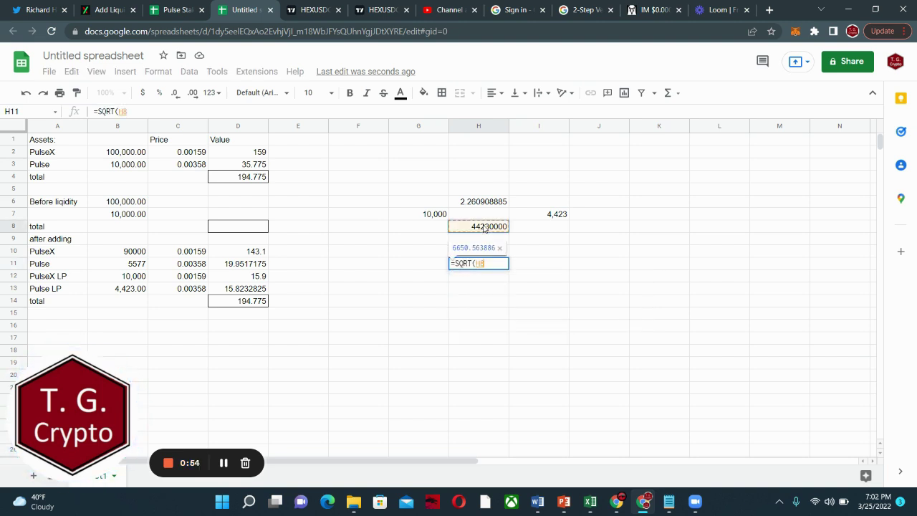
key(Return)
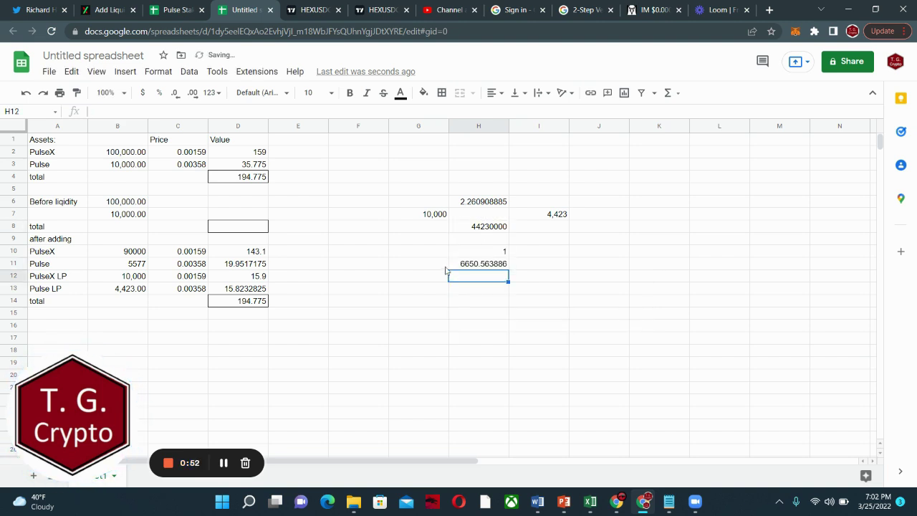
click(457, 267)
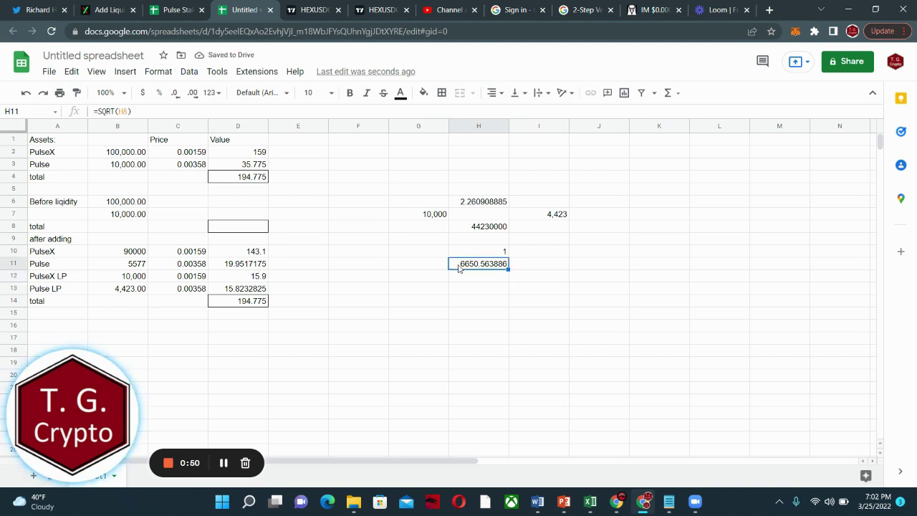
key(ctrl+x)
click(517, 264)
key(ctrl+v)
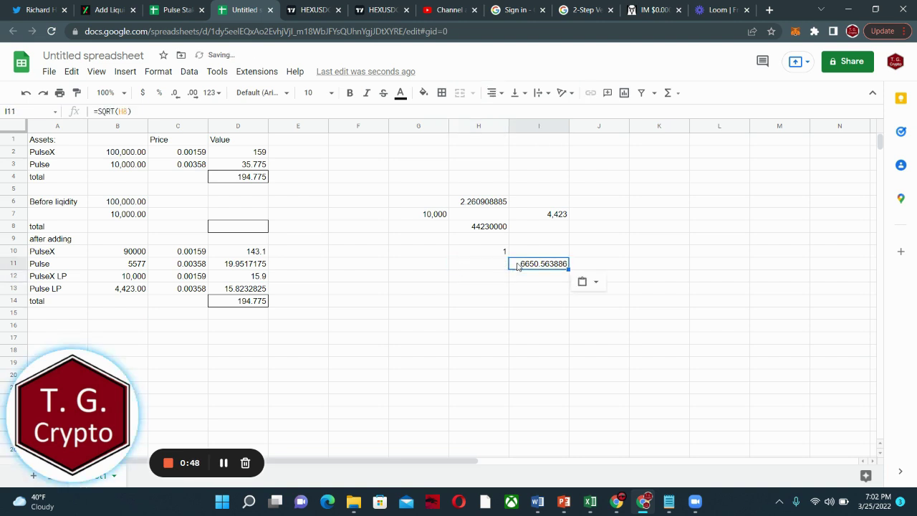
Step: Make G11 equal to I11 with =I11
click(422, 267)
key(ctrl+shift+=)
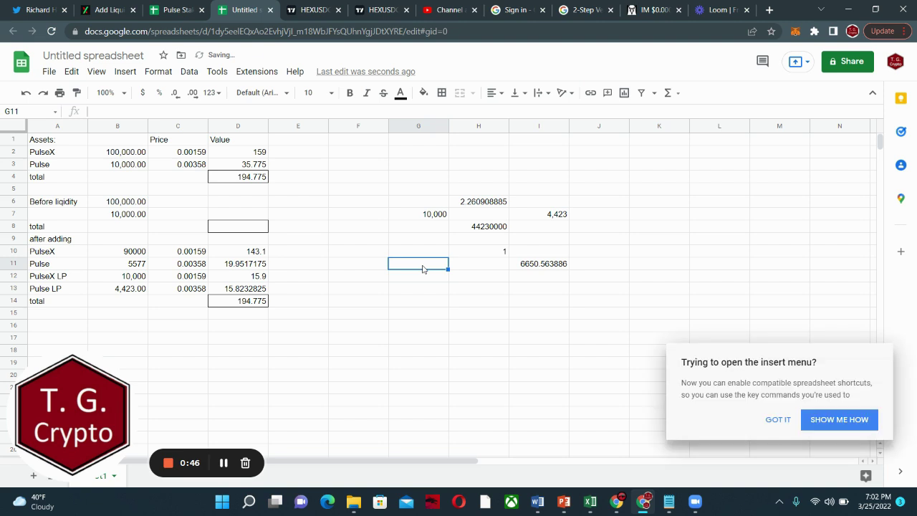
text(=)
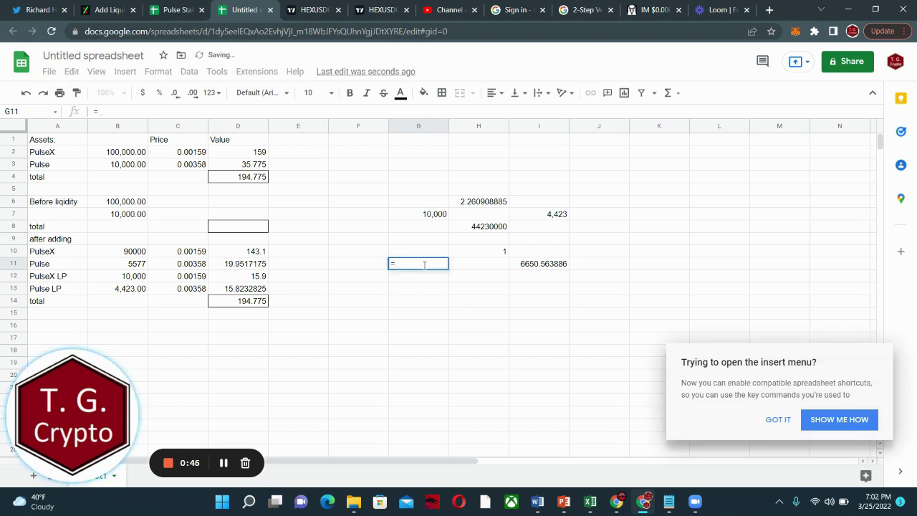
click(540, 264)
key(Return)
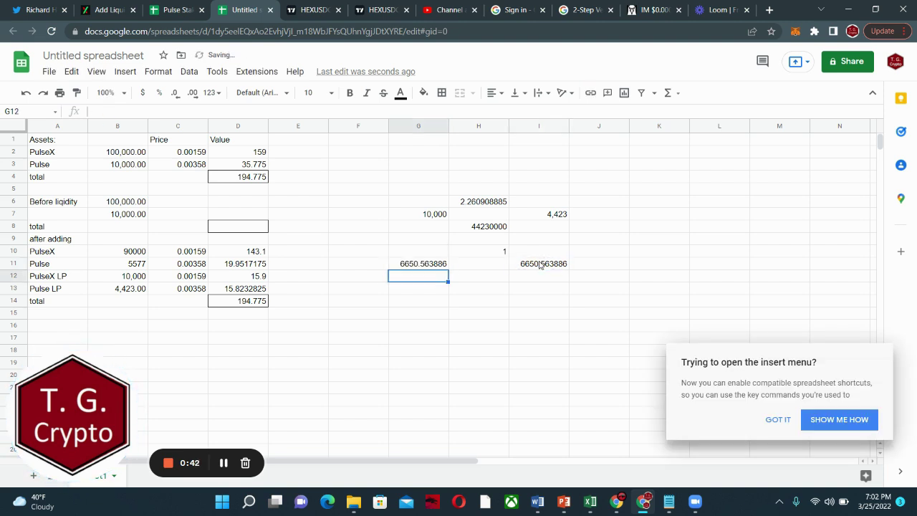
Step: Set H12 to =G11*I11, giving 44230000
click(489, 278)
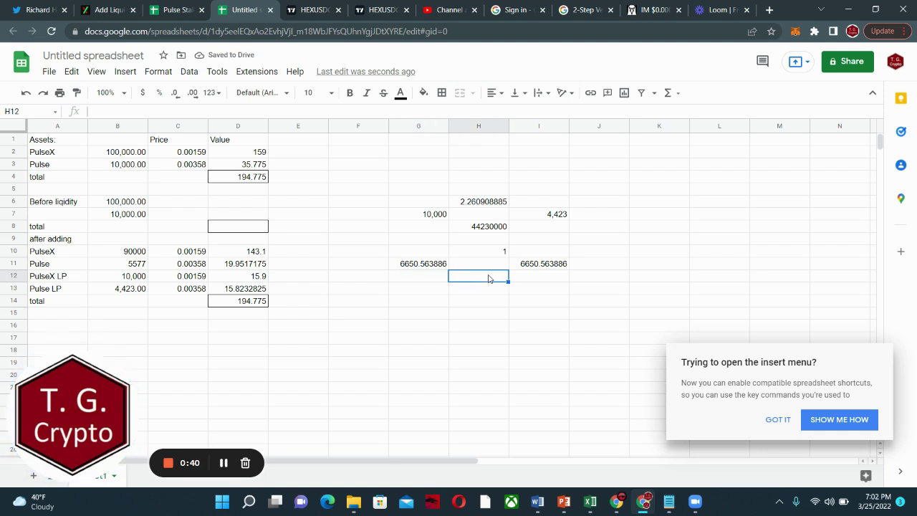
text(=)
click(414, 253)
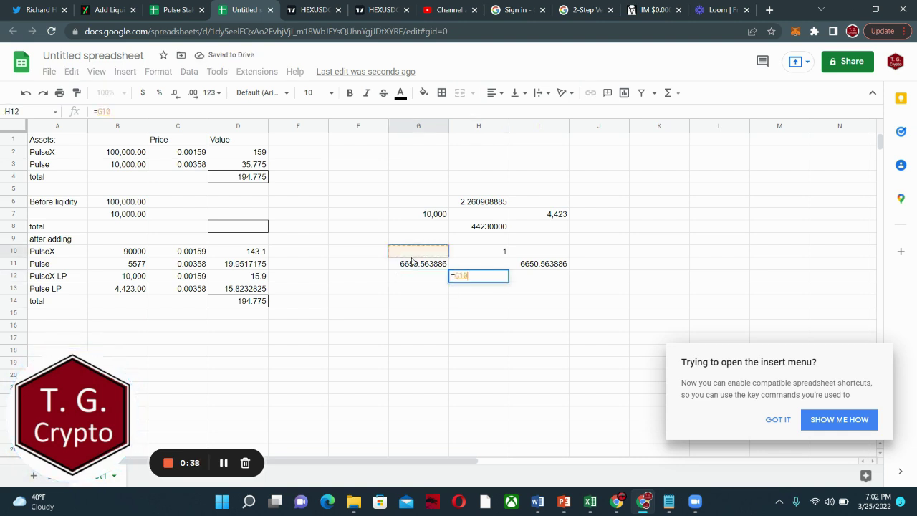
click(412, 266)
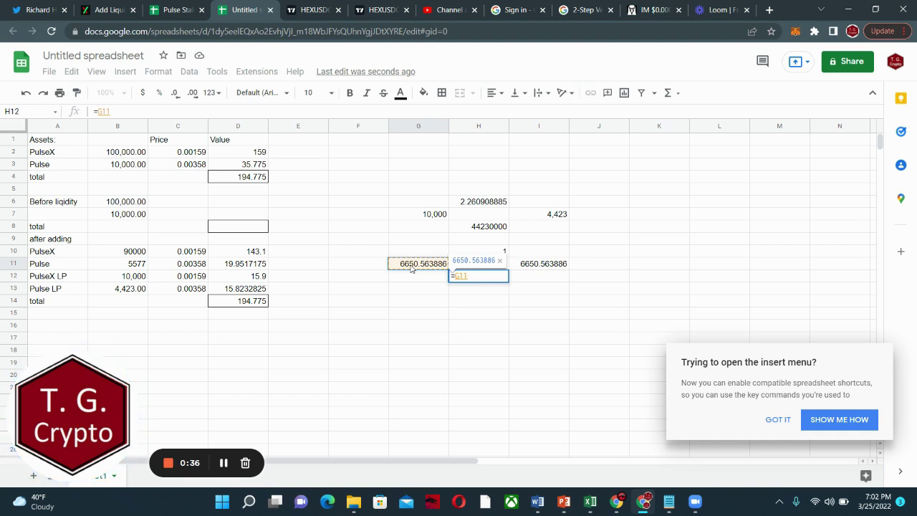
text(*)
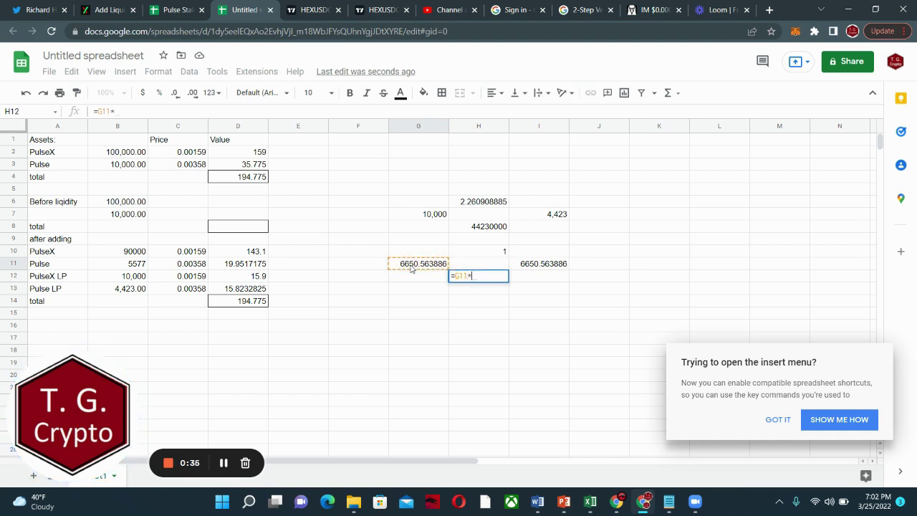
click(528, 265)
key(Return)
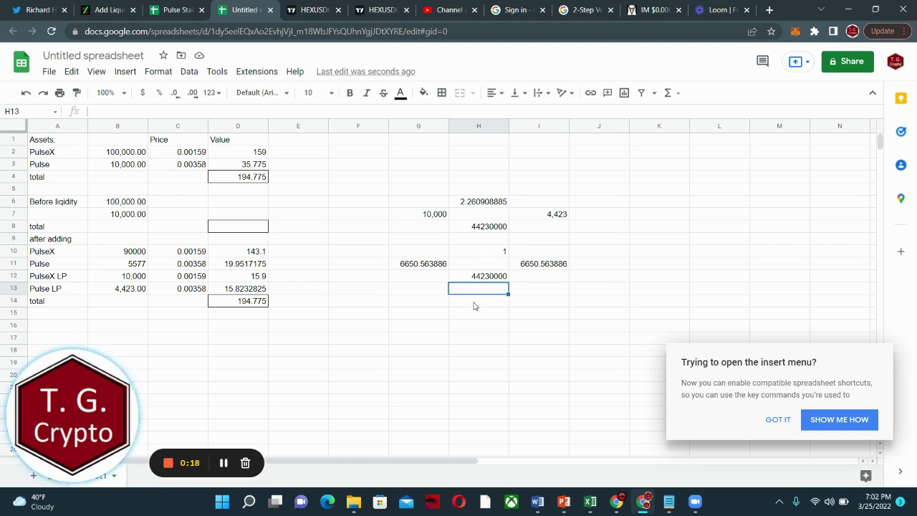
Step: Label the side calculation row in G10 as PulseX
click(474, 305)
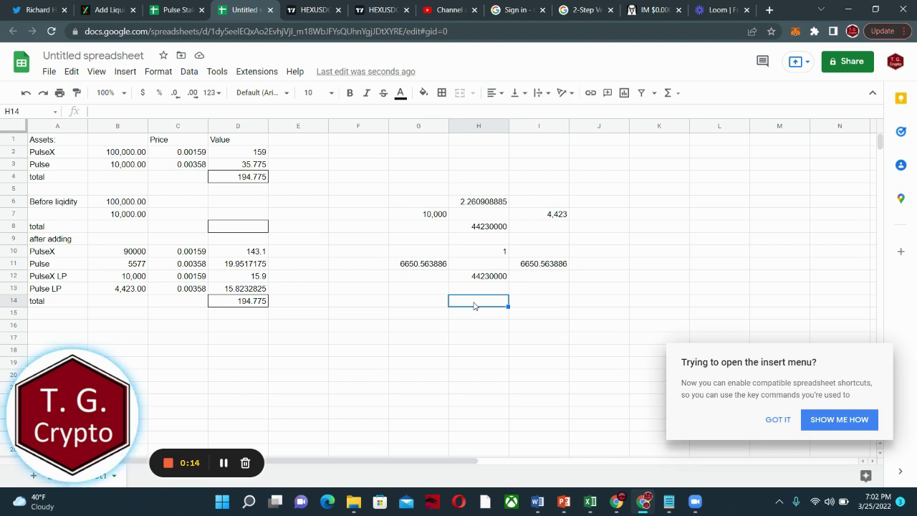
click(439, 304)
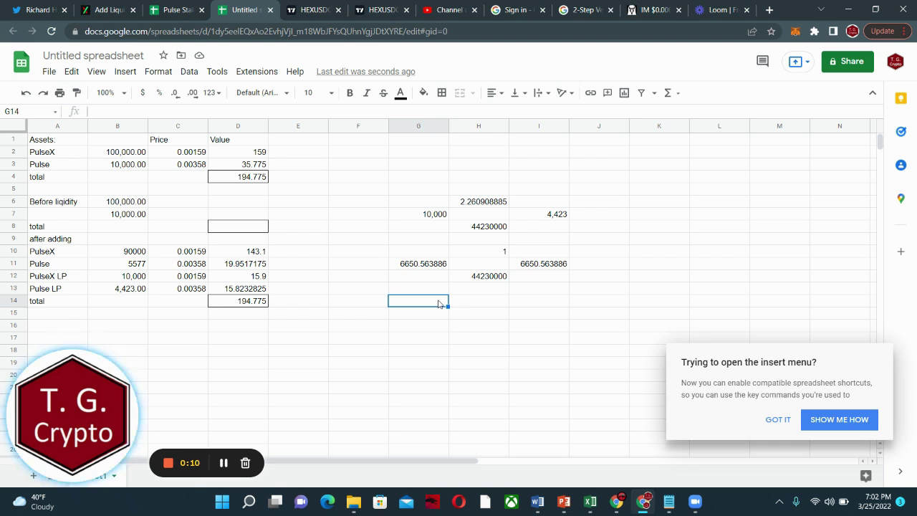
click(419, 253)
text(PulseX)
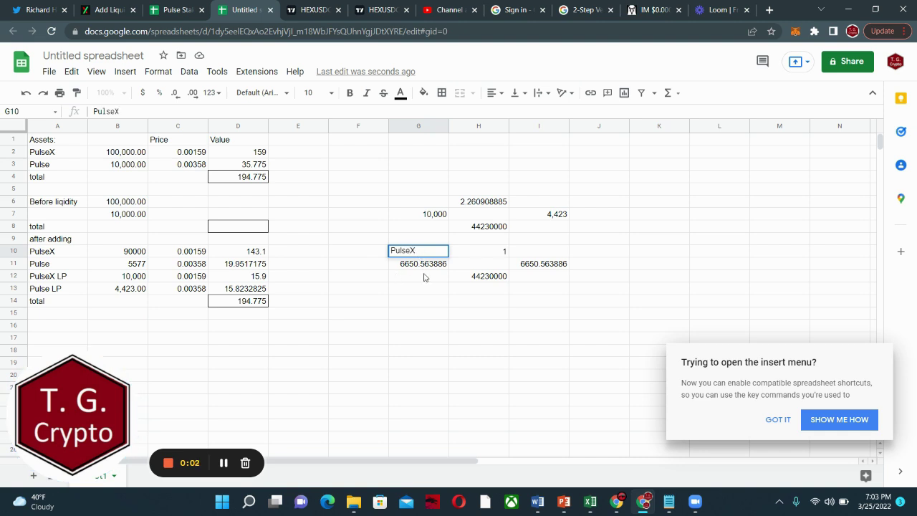
click(467, 190)
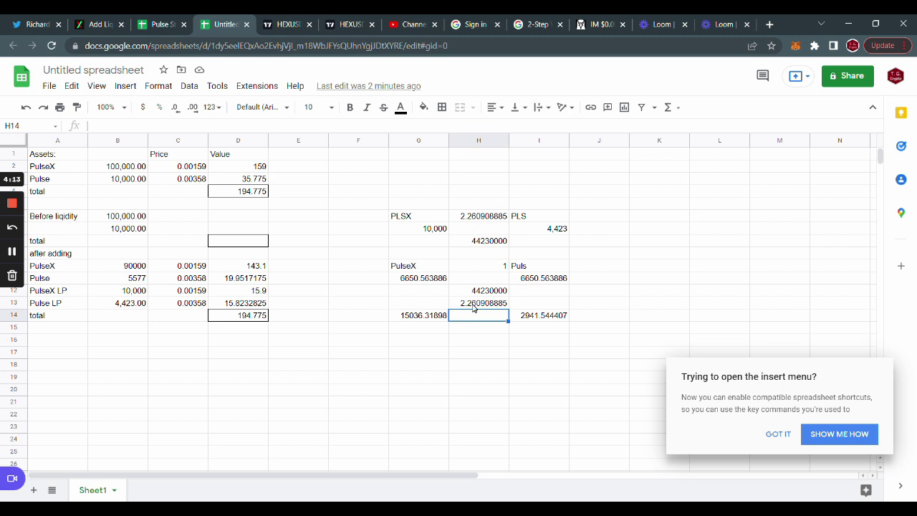
Step: Set H13 to =SQRT(H6), giving 1.503631898
click(472, 306)
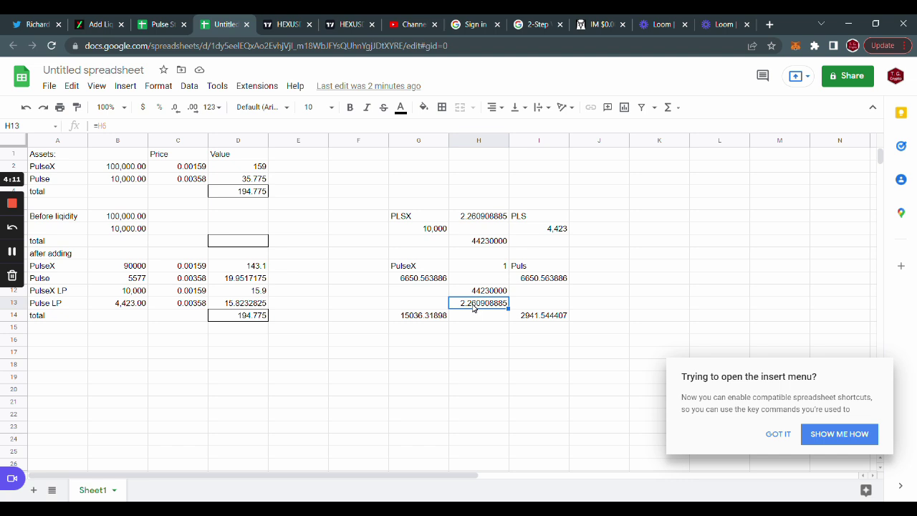
text(=sq)
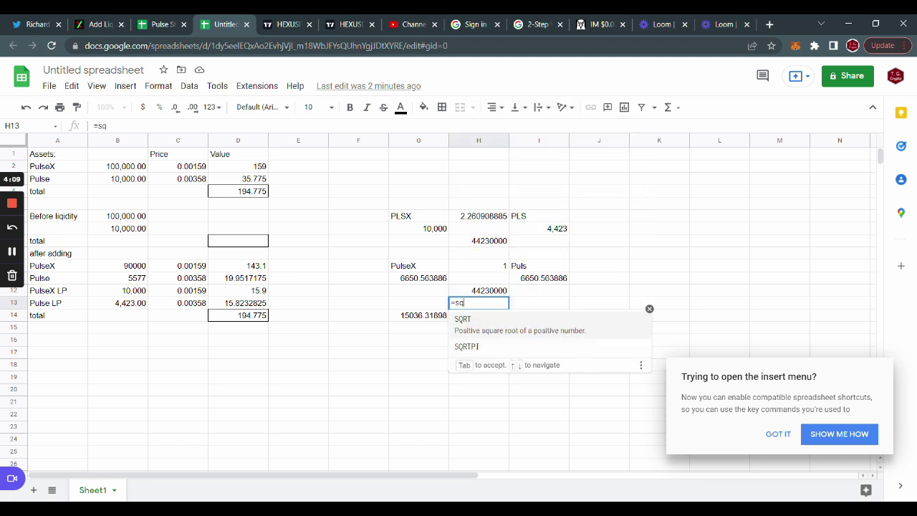
click(471, 320)
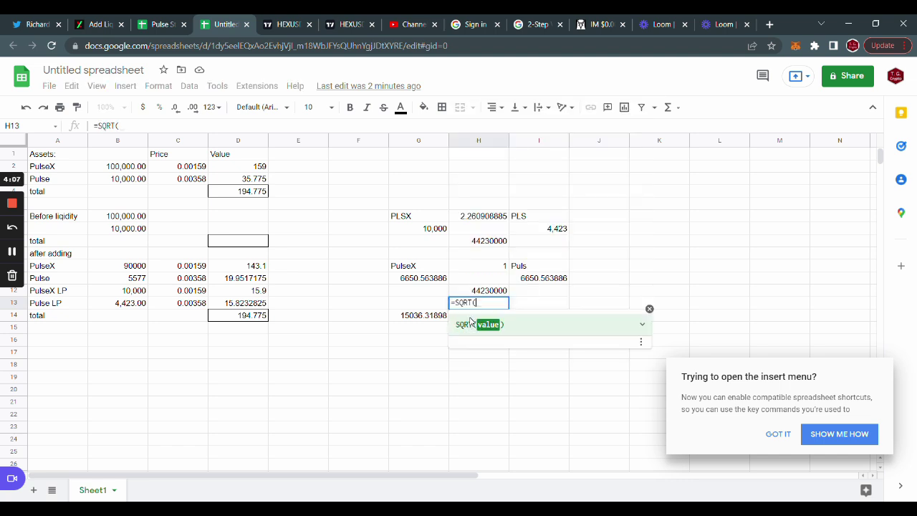
click(469, 220)
key(Return)
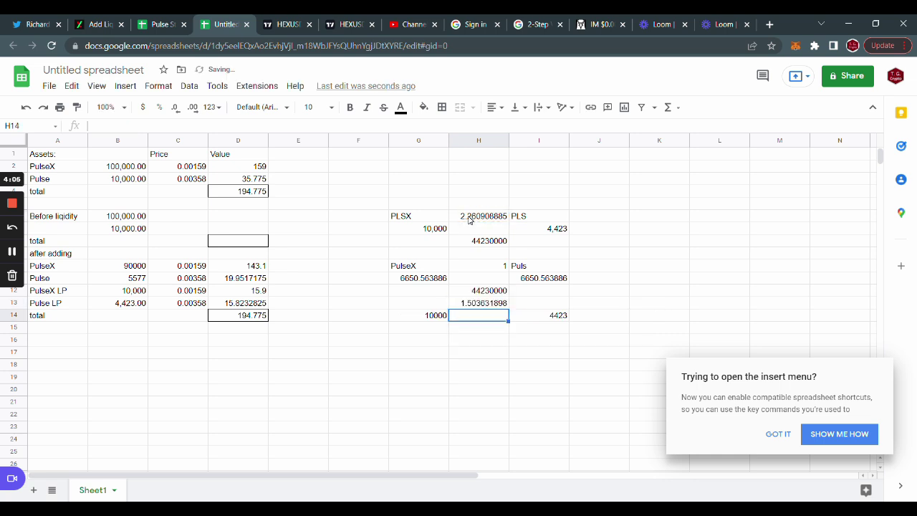
click(480, 305)
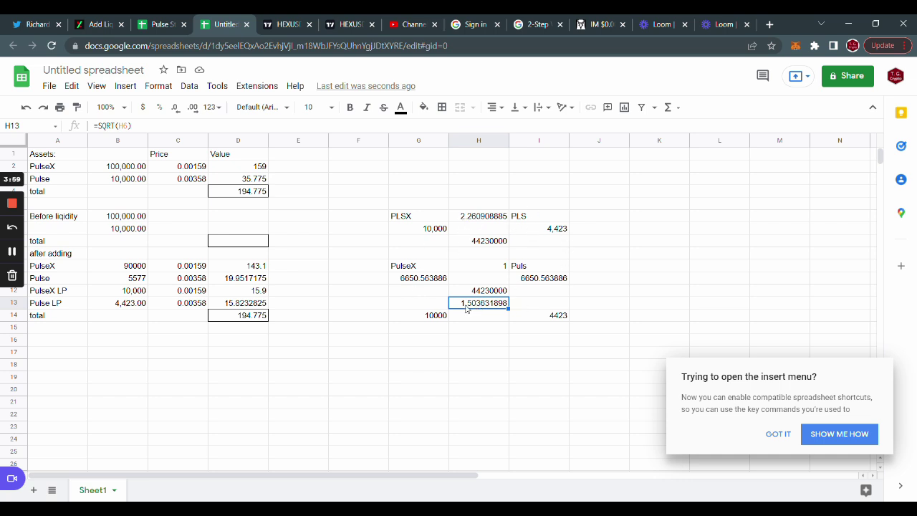
Step: Link B12 to G14 and B13 to I14, showing 10,000 and 4423
click(121, 293)
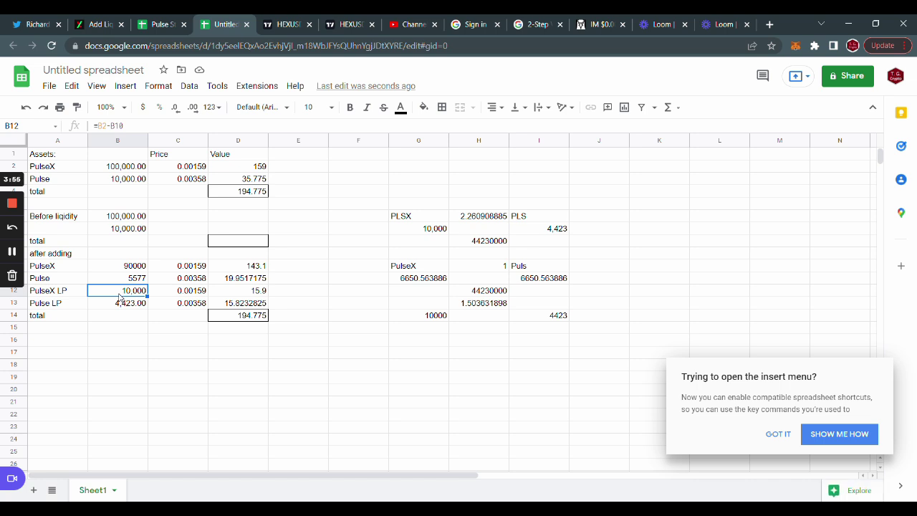
text(=)
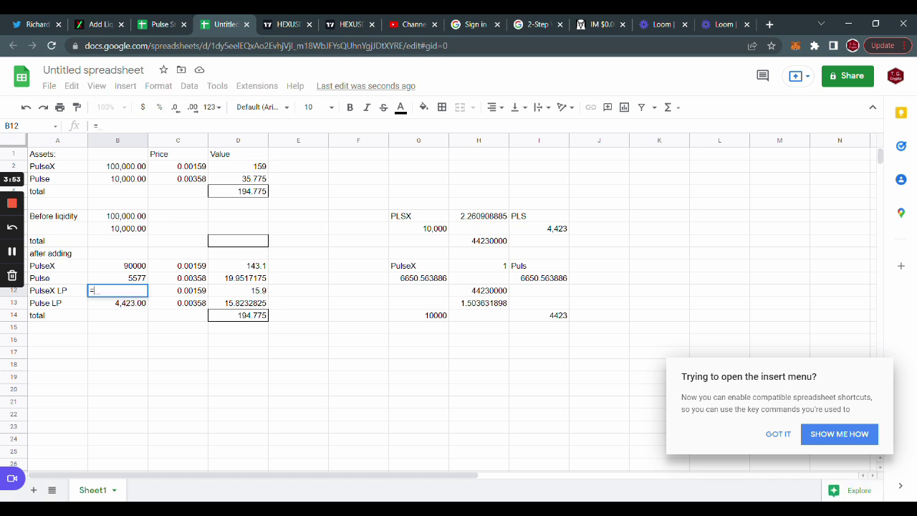
click(423, 316)
key(Return)
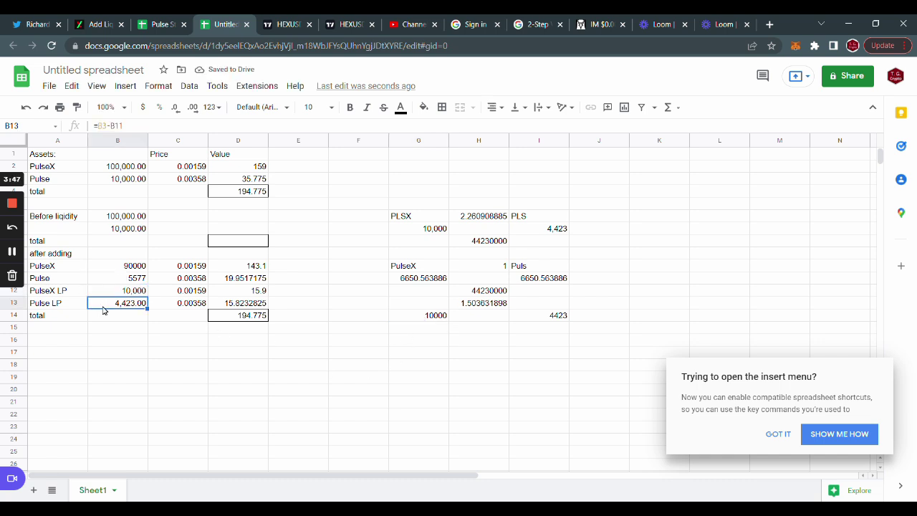
text(=)
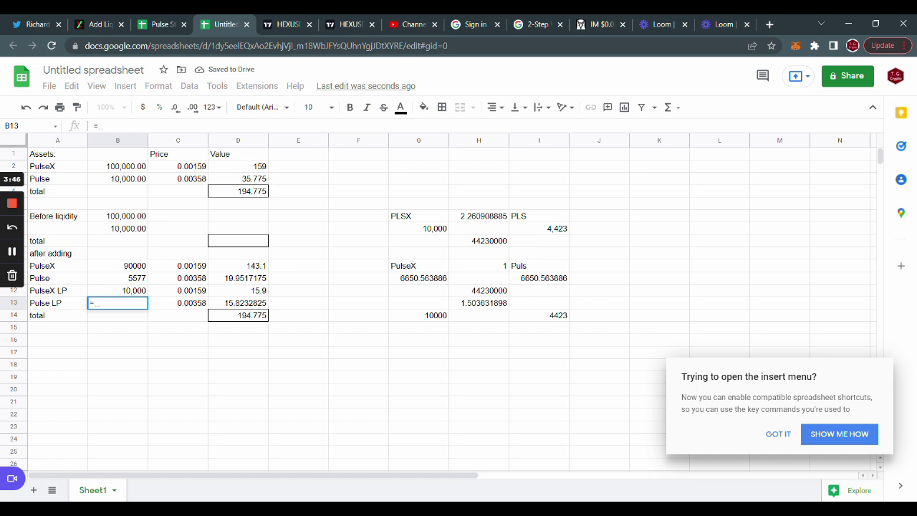
click(552, 319)
key(Return)
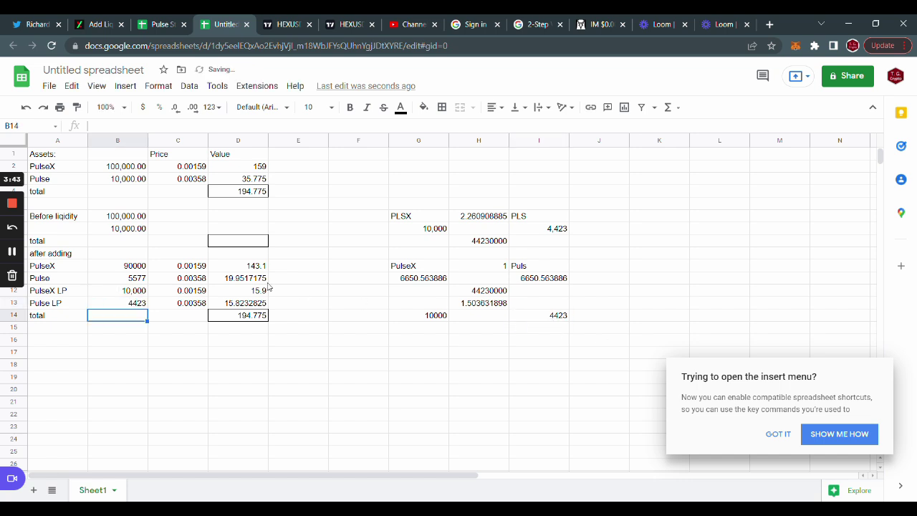
click(256, 193)
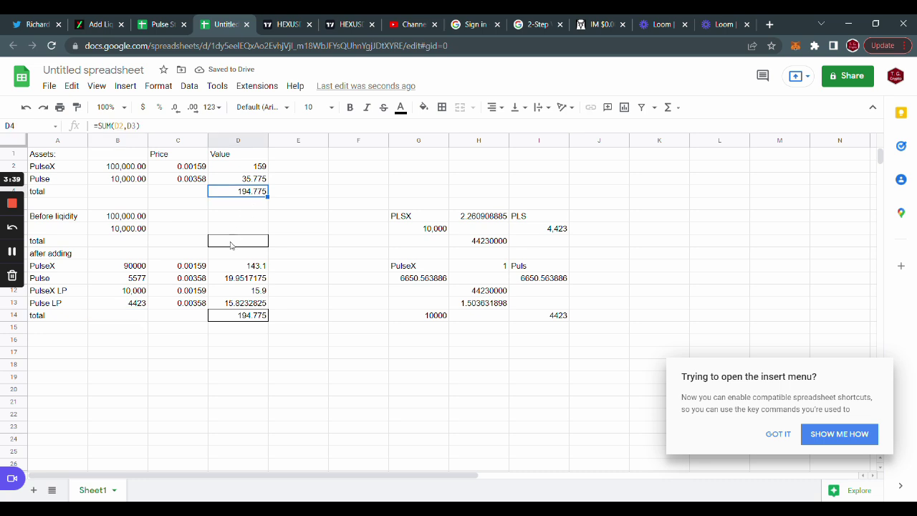
click(240, 319)
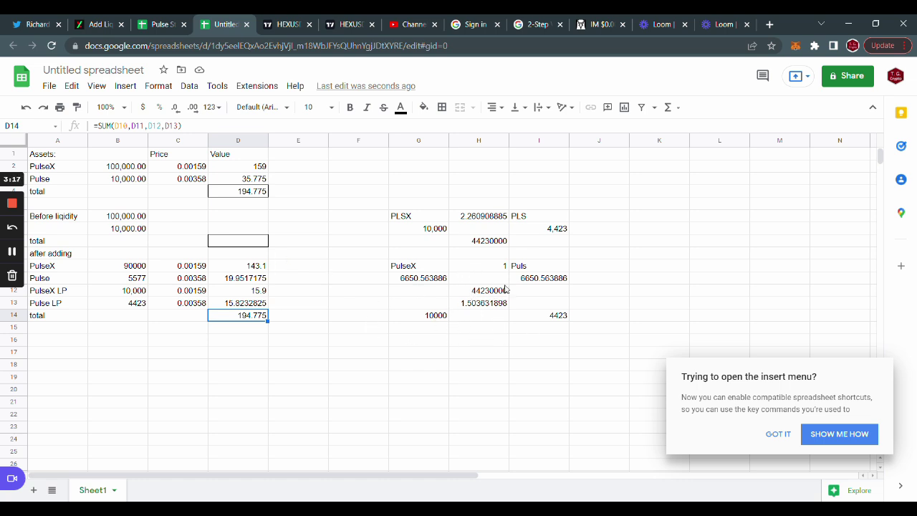
click(480, 217)
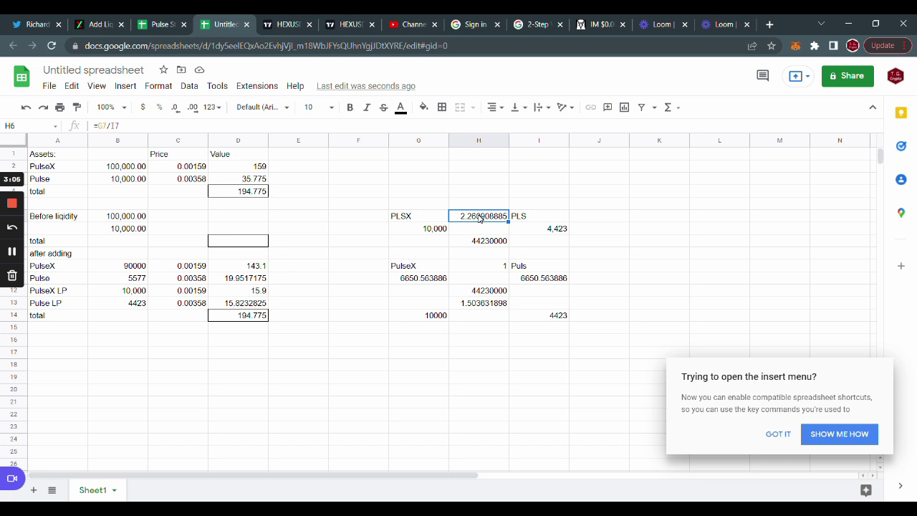
Step: Try 100 as the H6 ratio, then set it to 0.001
text(10)
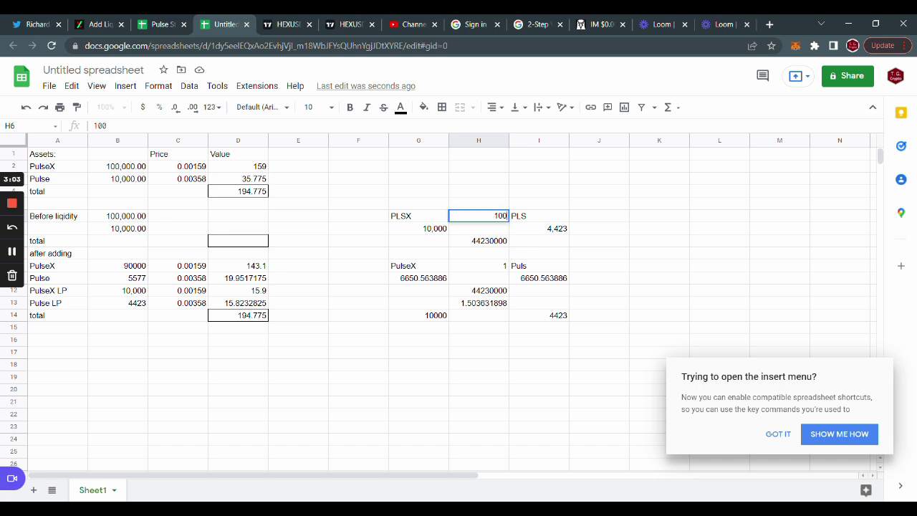
text(0)
key(Return)
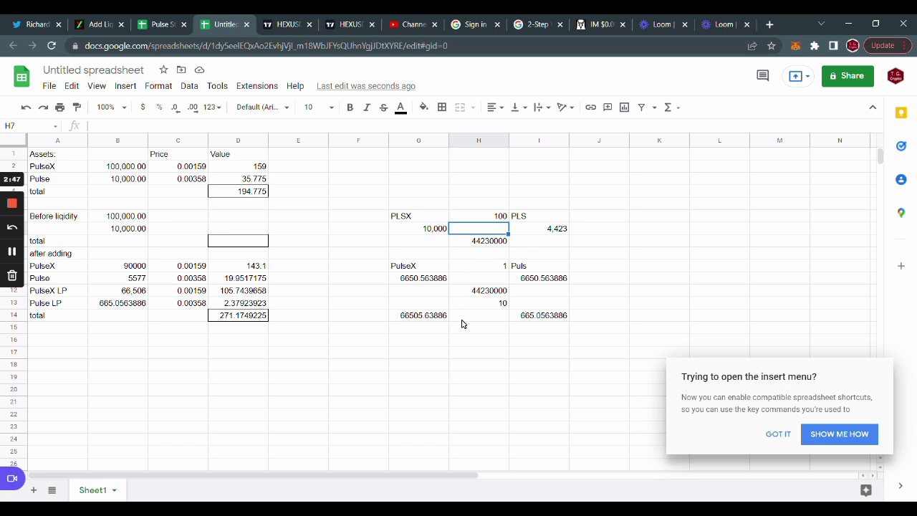
click(484, 219)
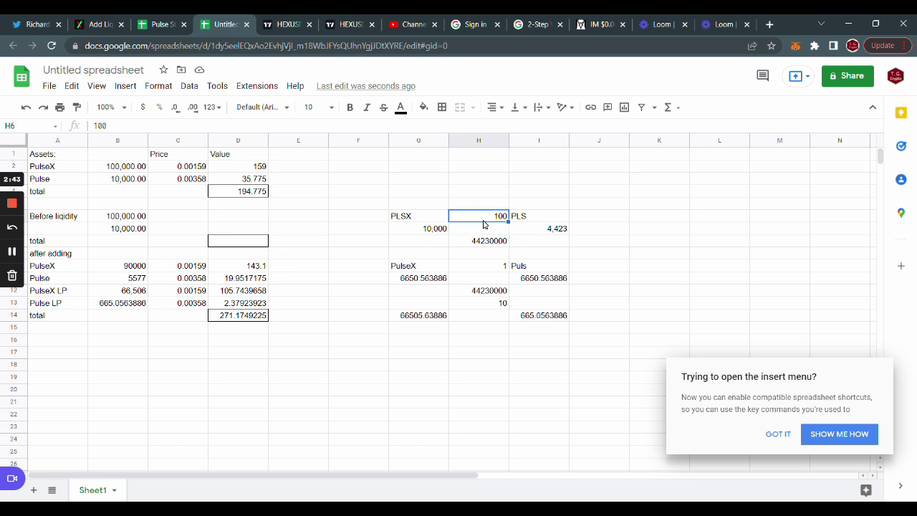
text(0.001)
key(Return)
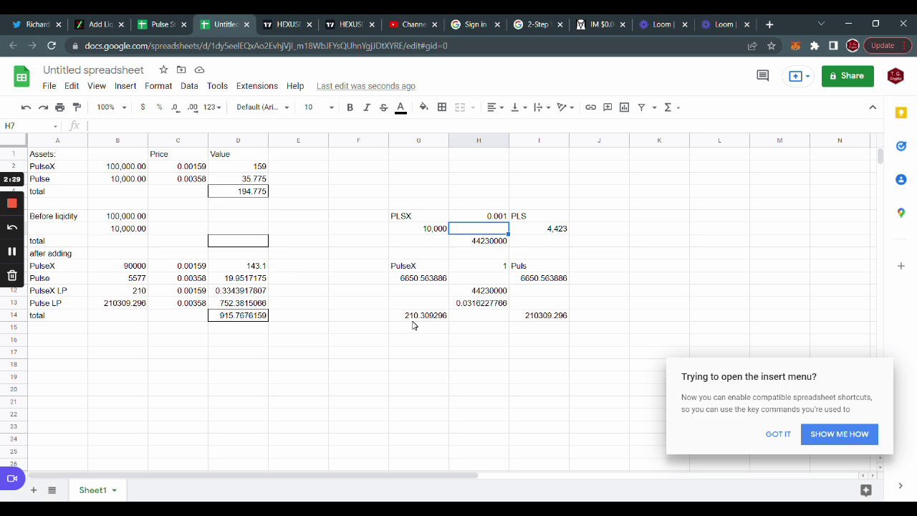
Step: Change the PulseX price in C2 to 0.159, then correct it to 1.59
click(183, 170)
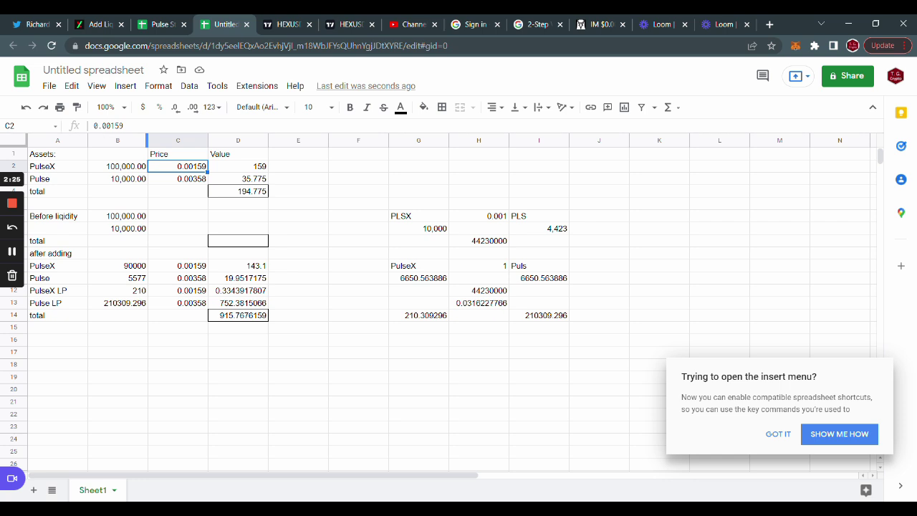
click(109, 125)
key(BackSpace)
key(BackSpace)
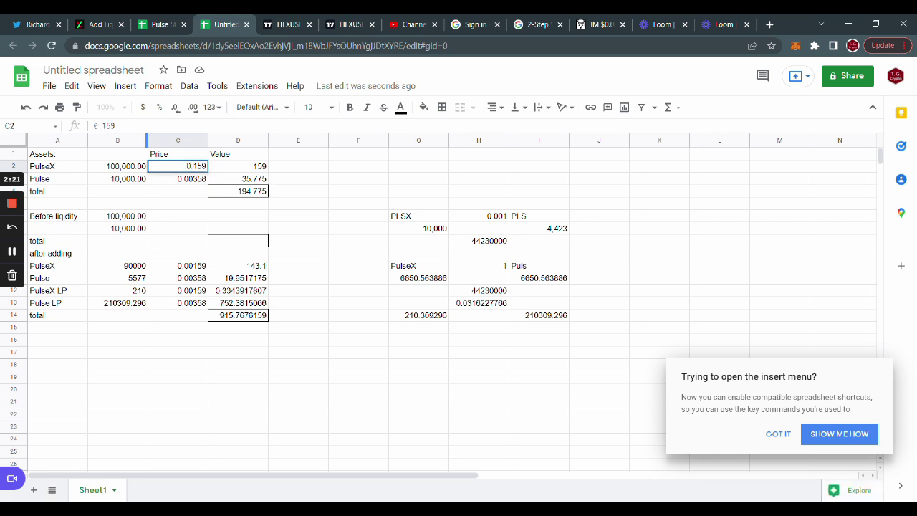
key(Return)
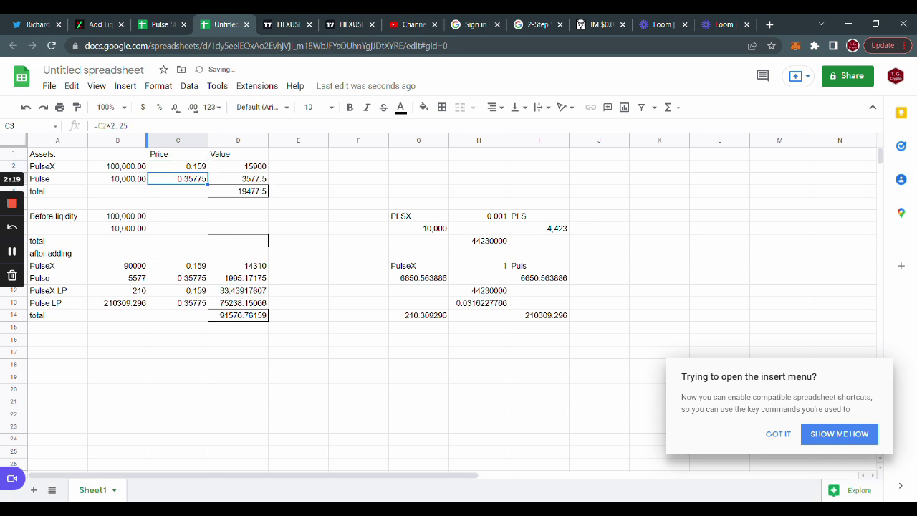
click(179, 169)
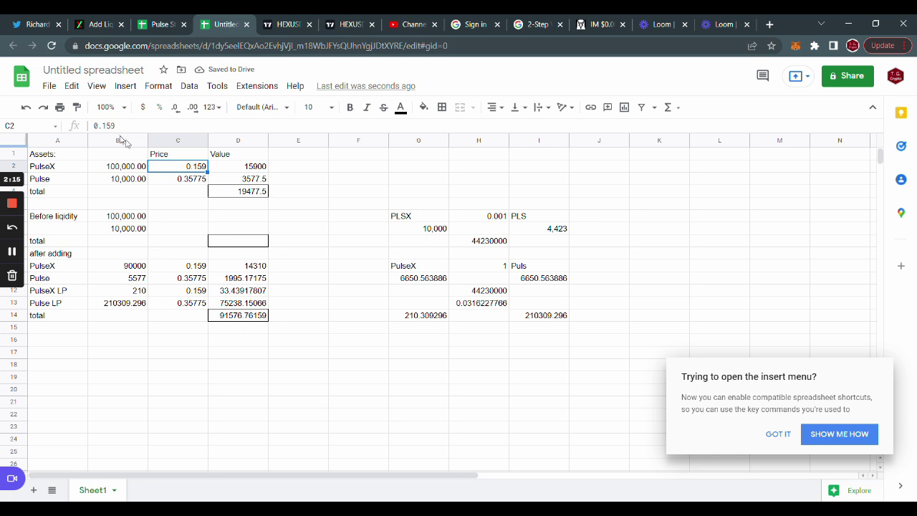
click(101, 126)
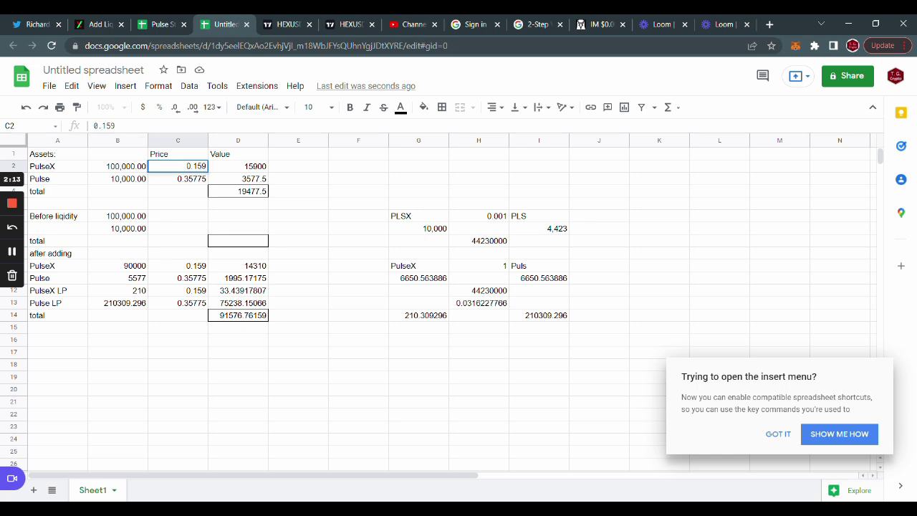
key(BackSpace)
key(BackSpace)
key(Right)
text(.)
key(Return)
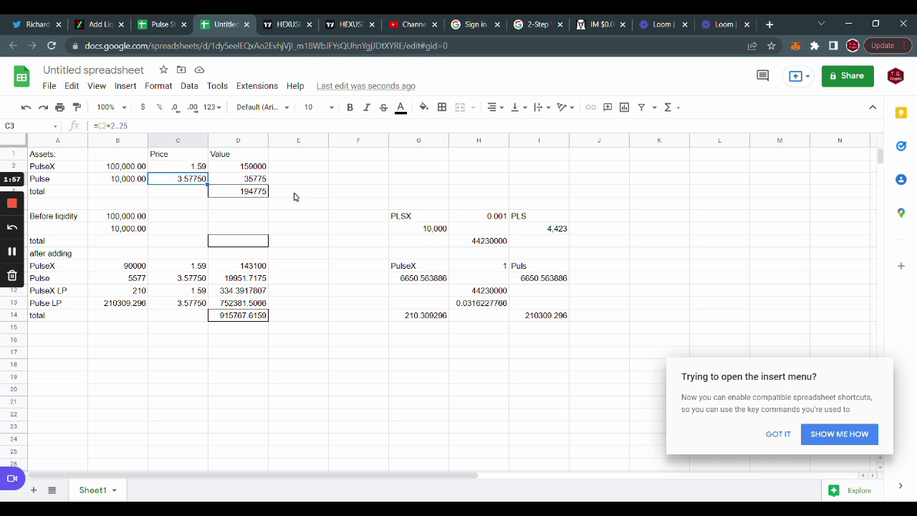
Step: Enter =D4-D14 in E4 to subtract the after-adding total from the starting total
click(296, 196)
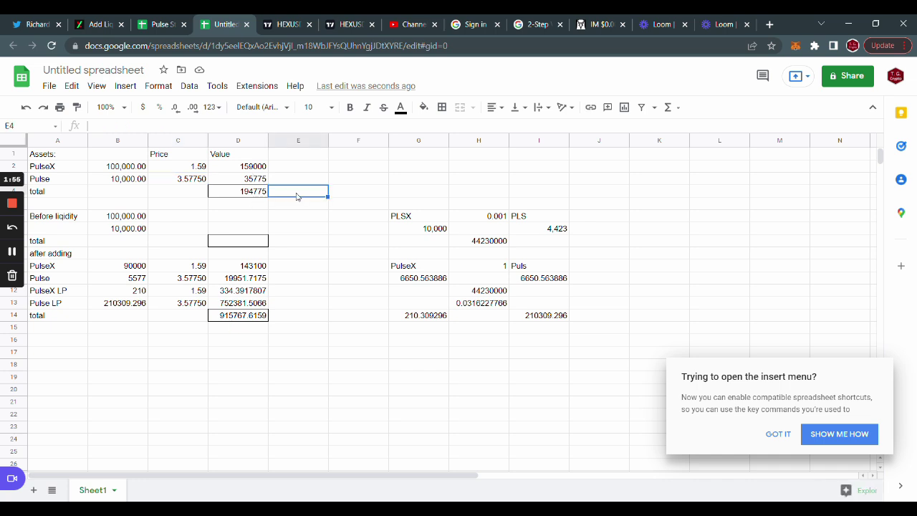
text(=)
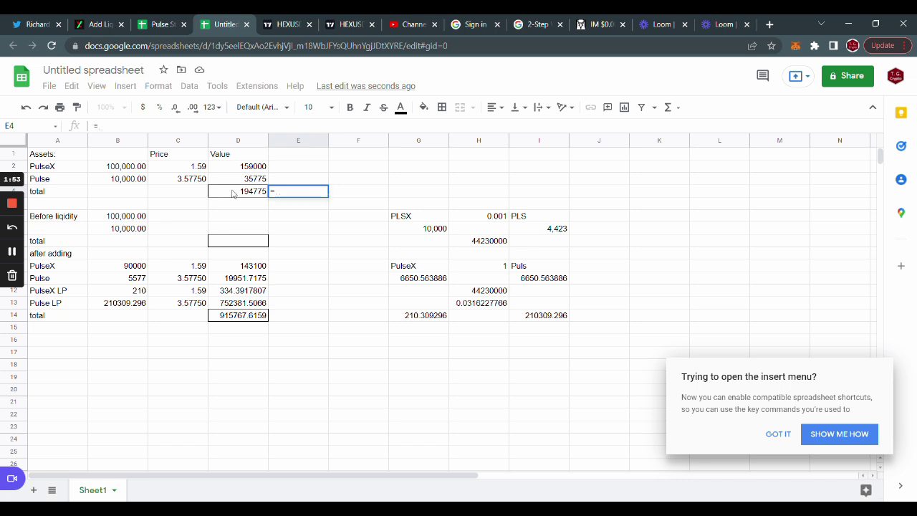
click(232, 193)
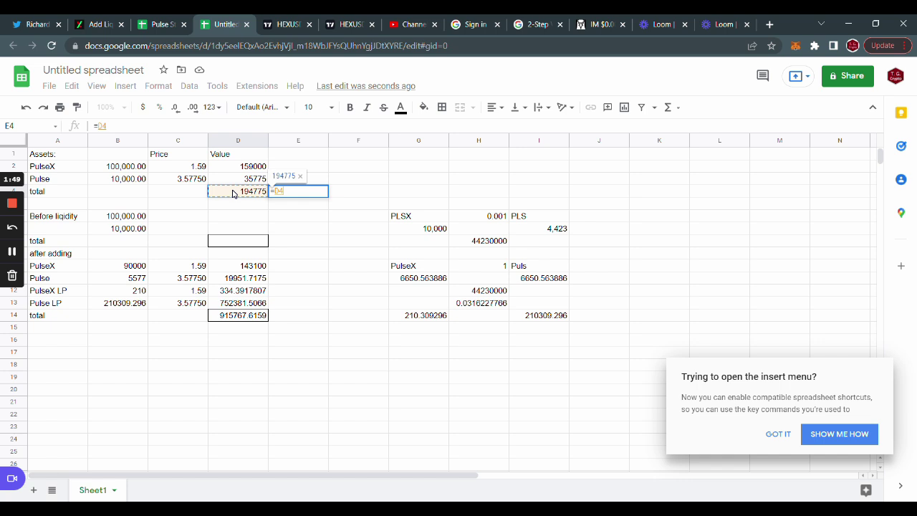
text(-)
click(232, 315)
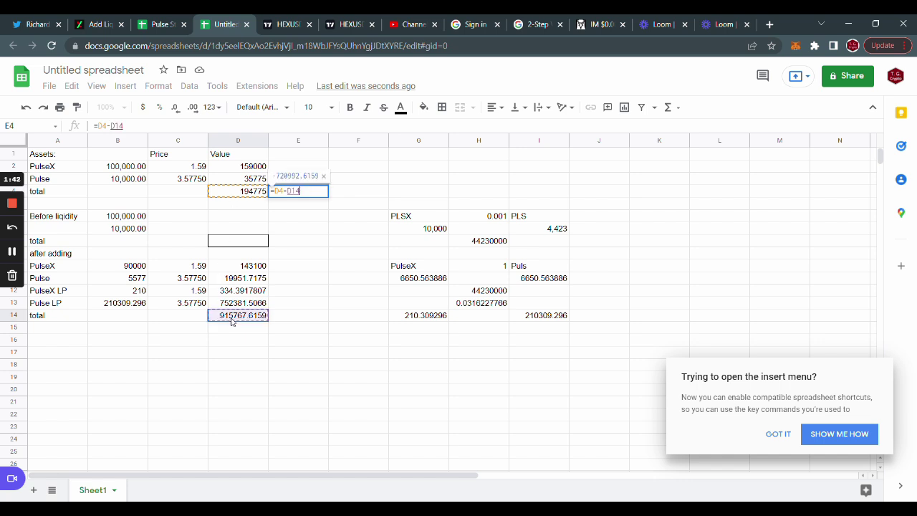
key(Return)
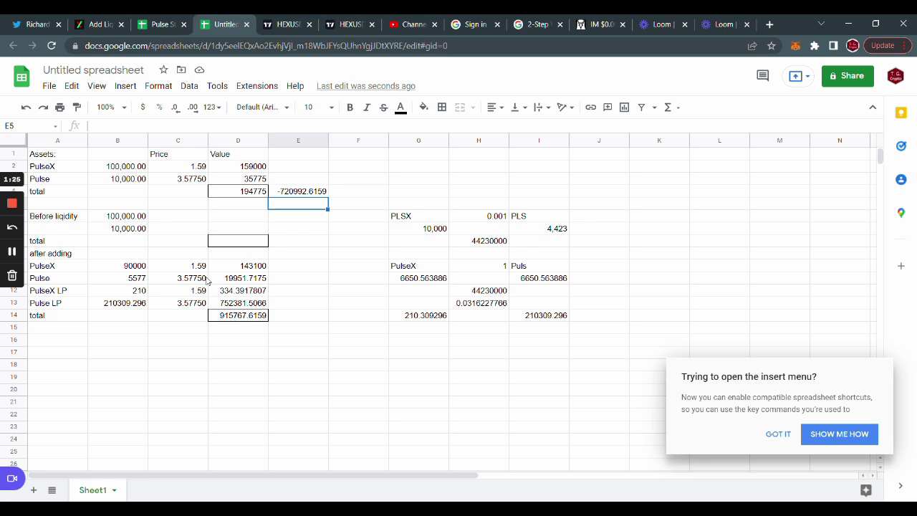
Step: Replace the Pulse price formula in C3 with the fixed value 0.00079
click(180, 183)
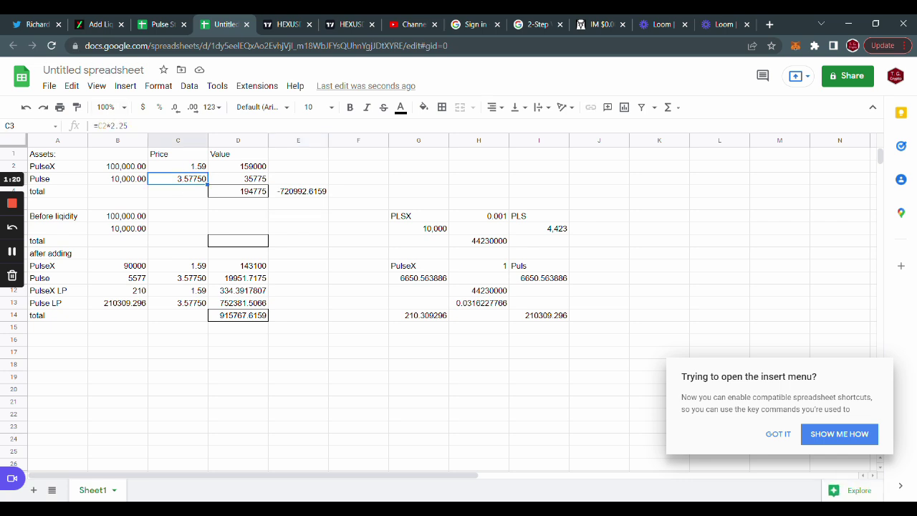
key(F2)
key(shift+Left)
key(shift+Left)
key(shift+Left)
key(shift+Left)
key(shift+Left)
key(shift+Left)
key(shift+Left)
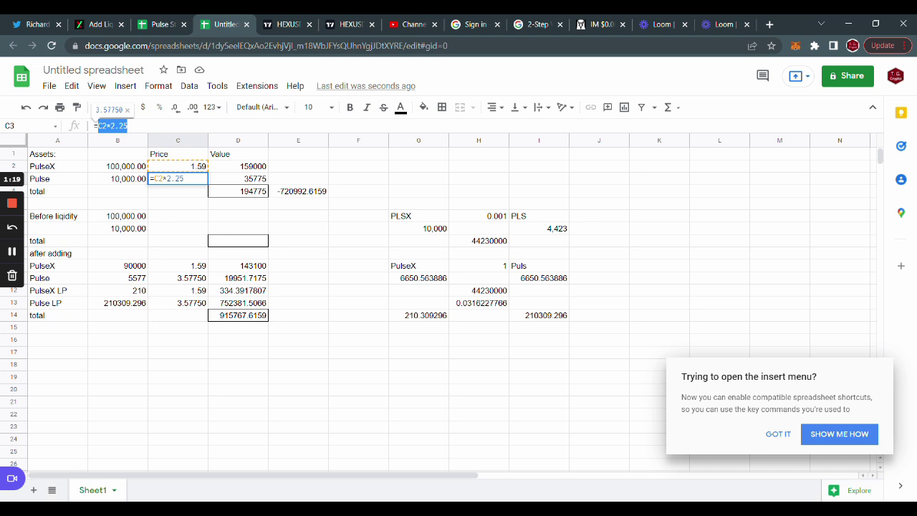
text(0.)
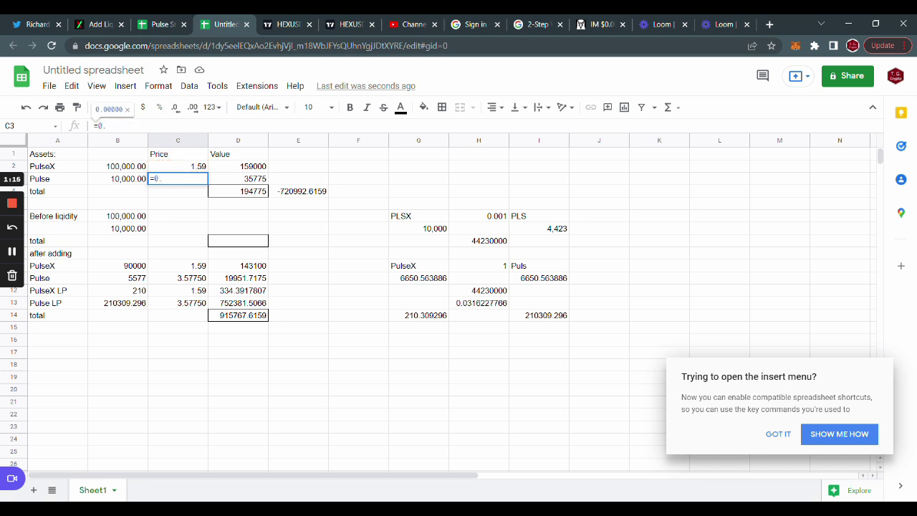
text(0)
text(00079)
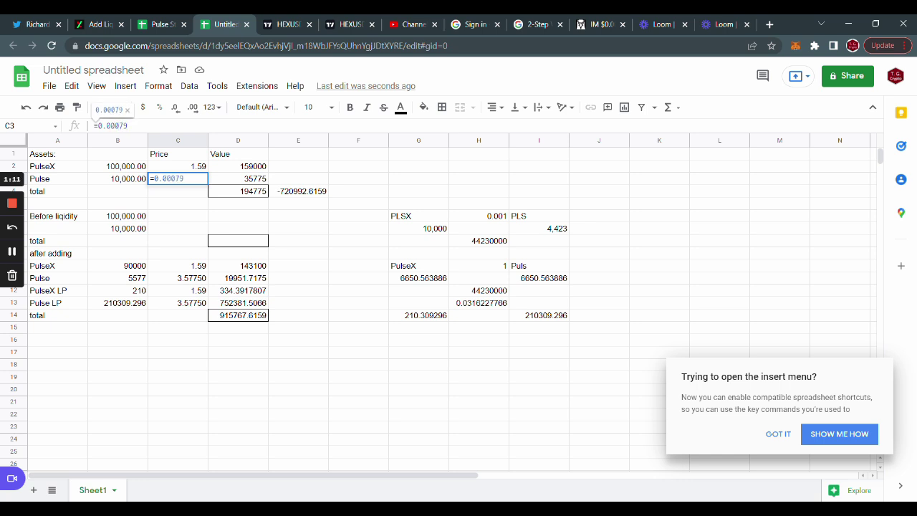
key(Return)
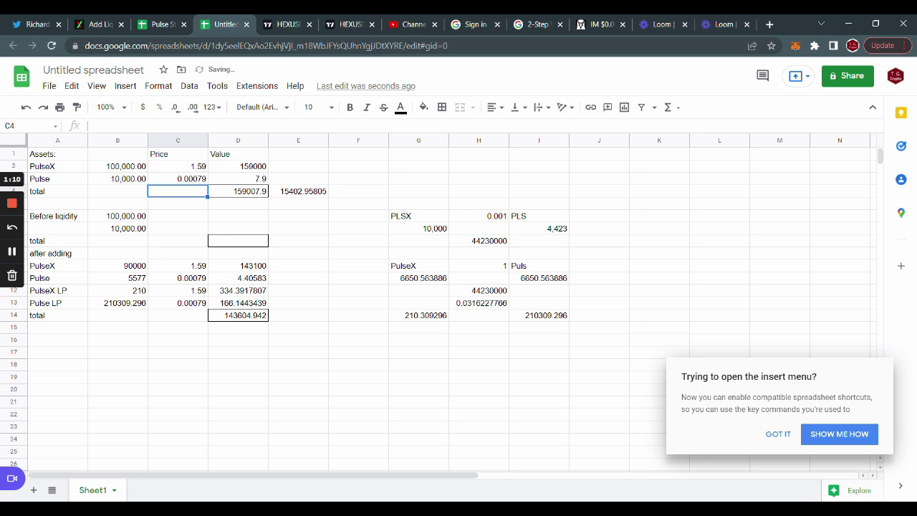
Step: Enter =D4-E4 in F4, giving 143604.942
click(288, 198)
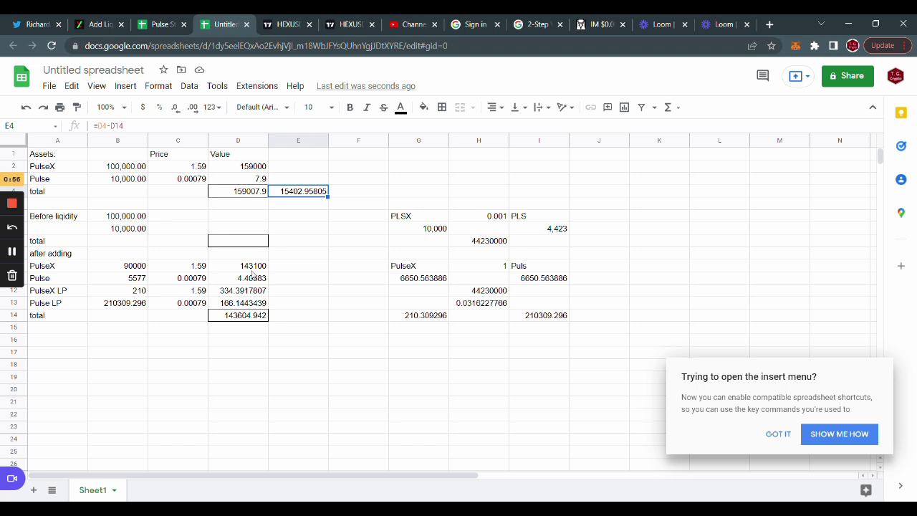
click(348, 193)
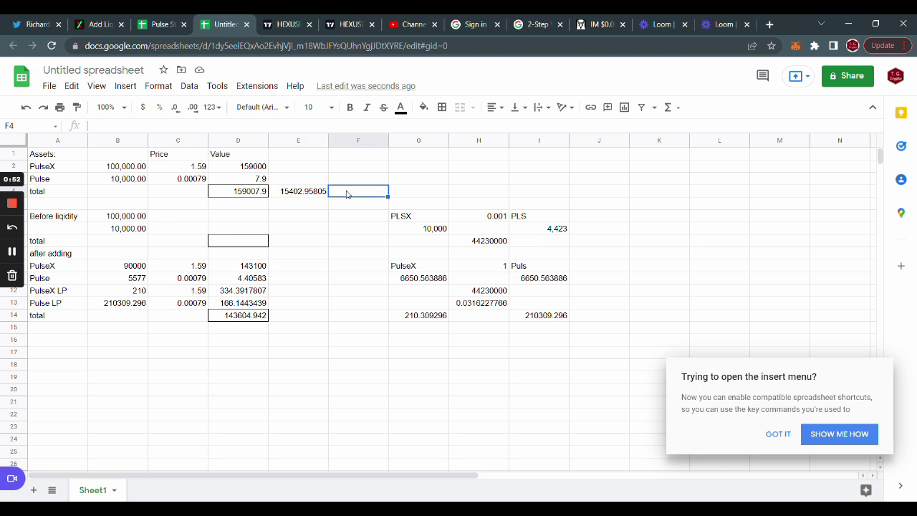
text(=)
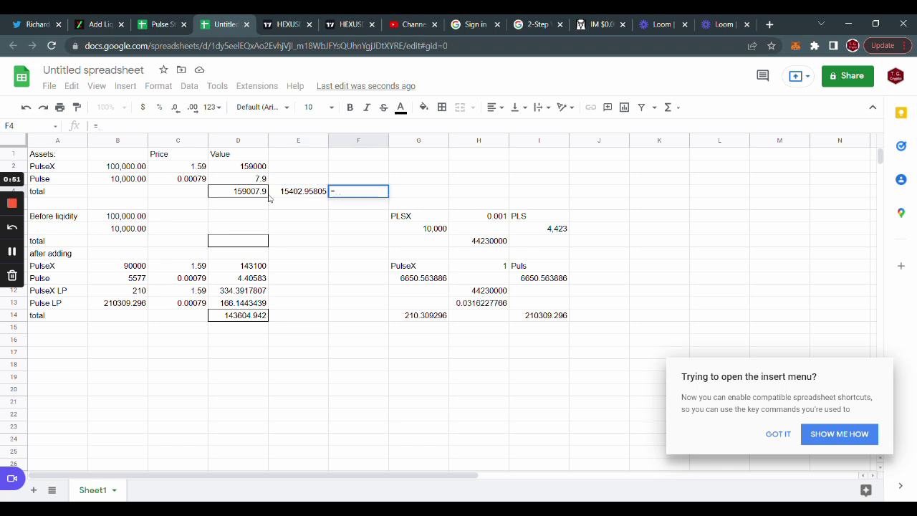
click(245, 192)
text(-)
click(275, 192)
key(Return)
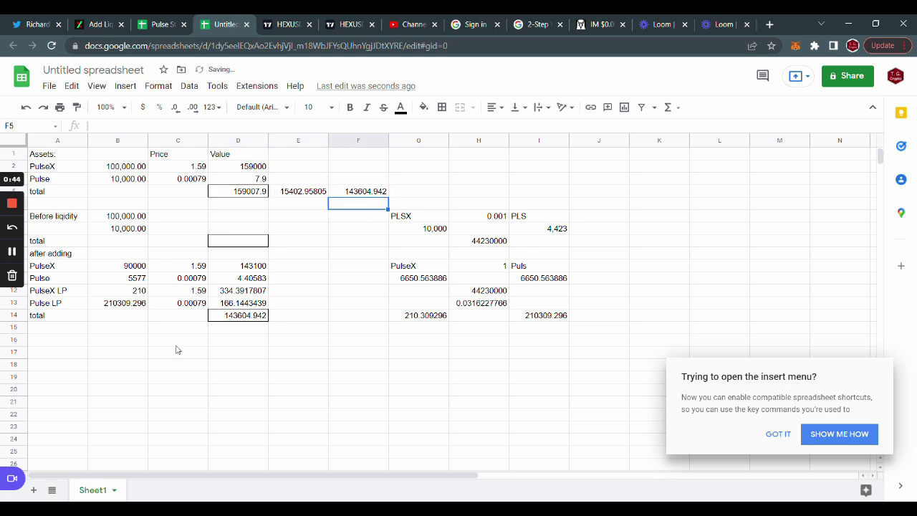
Step: Review the F4, D4 and E4 formulas, then label E3 'impermenent lose'
click(345, 195)
click(250, 195)
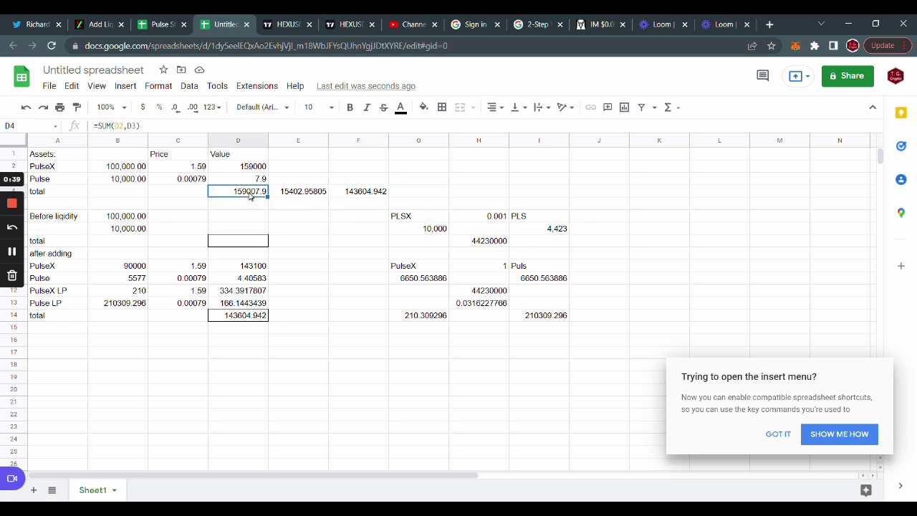
click(304, 197)
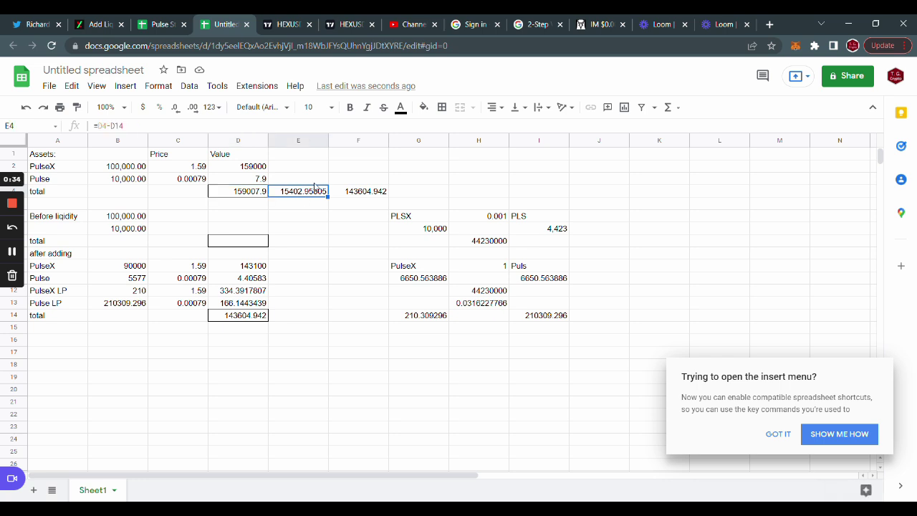
click(307, 183)
key(Return)
text(impermenent lose)
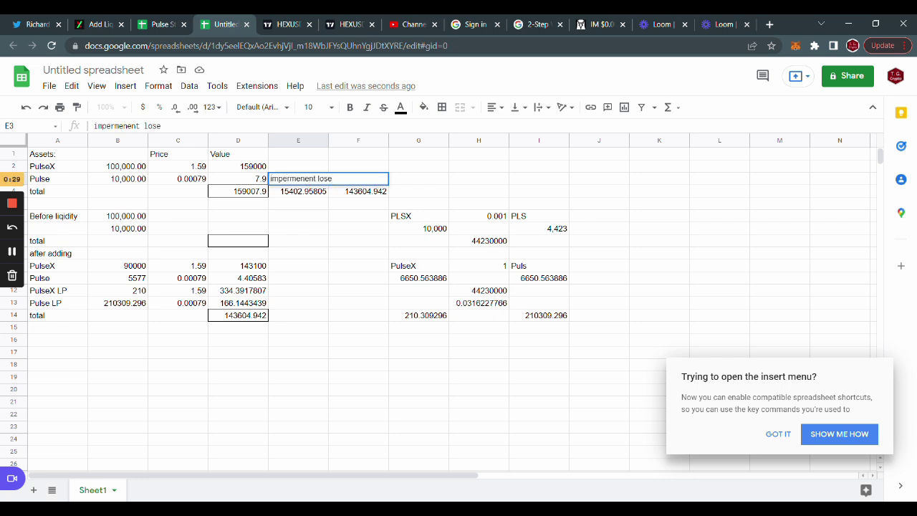
key(Return)
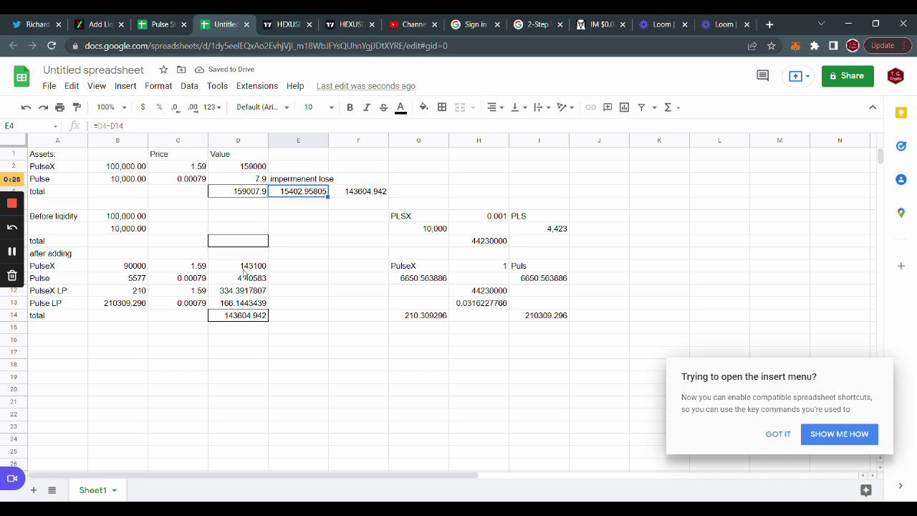
Step: Check the 10000 PLSX / 4423.44 PLS amounts on the PulseX Add Liquidity page
click(152, 355)
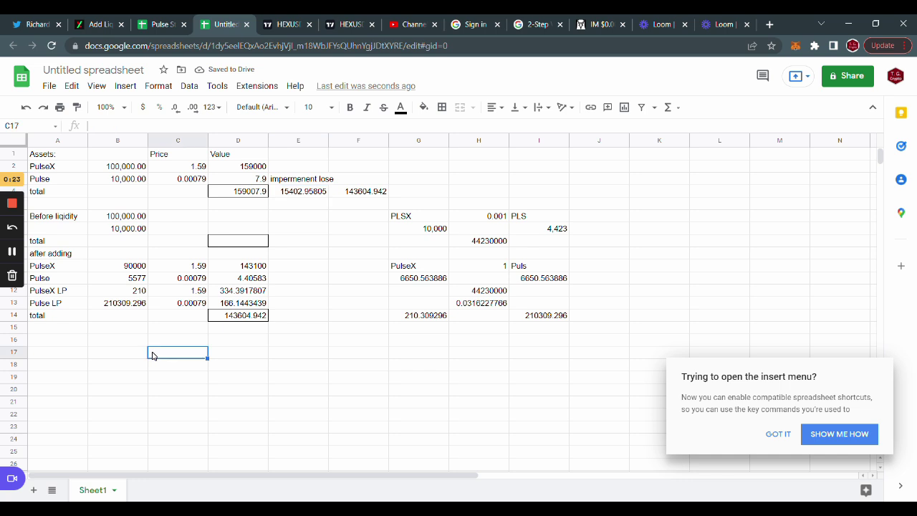
text(In)
key(BackSpace)
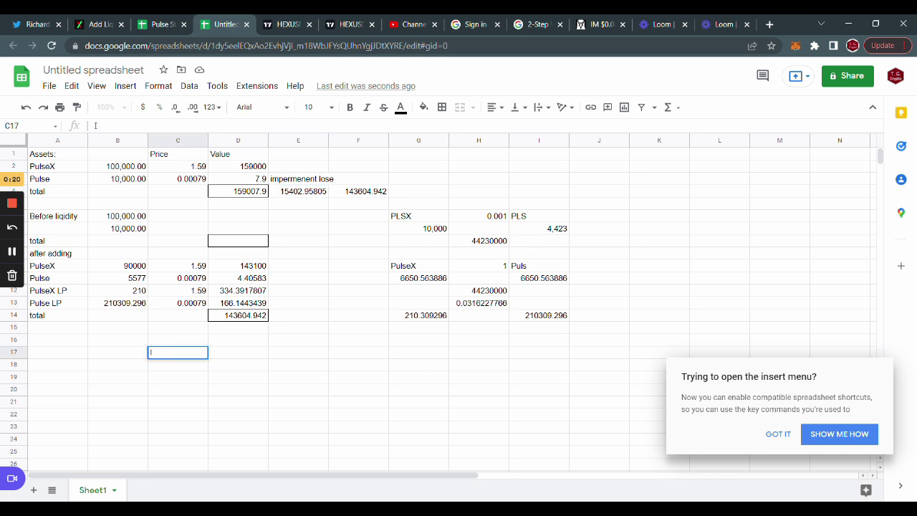
click(100, 24)
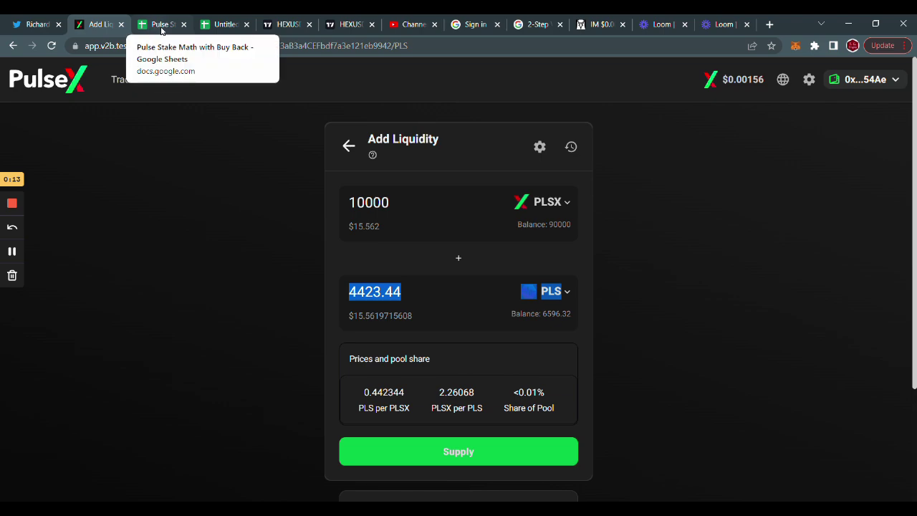
click(242, 27)
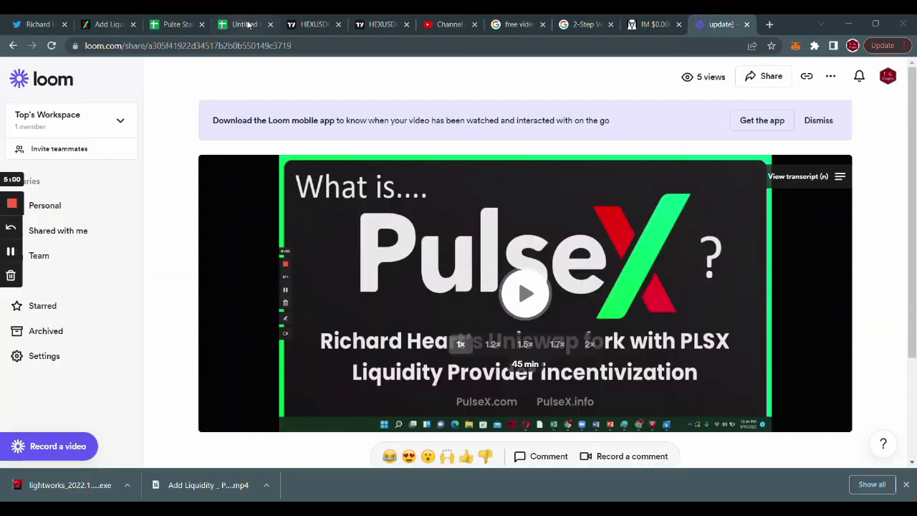
click(248, 25)
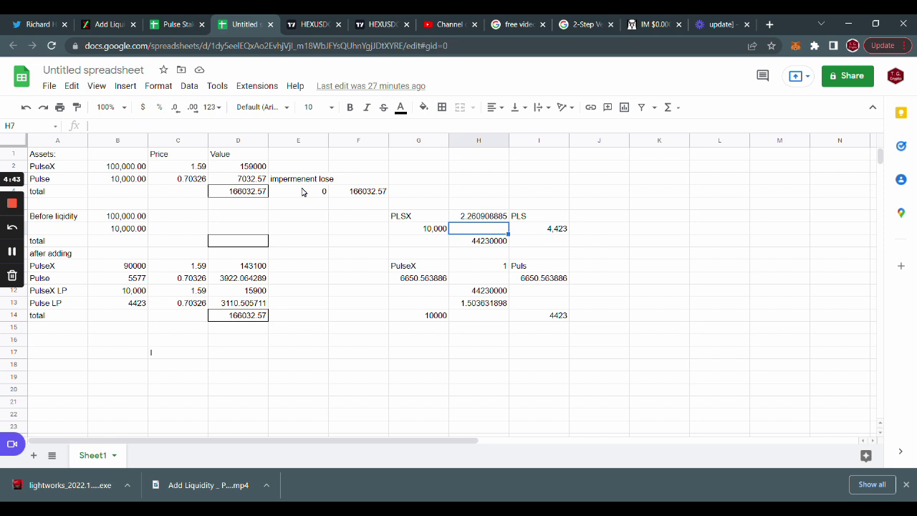
Step: Set the PLSX/PLS ratio in H6 to 0.0001, then change it to 0.001
click(473, 217)
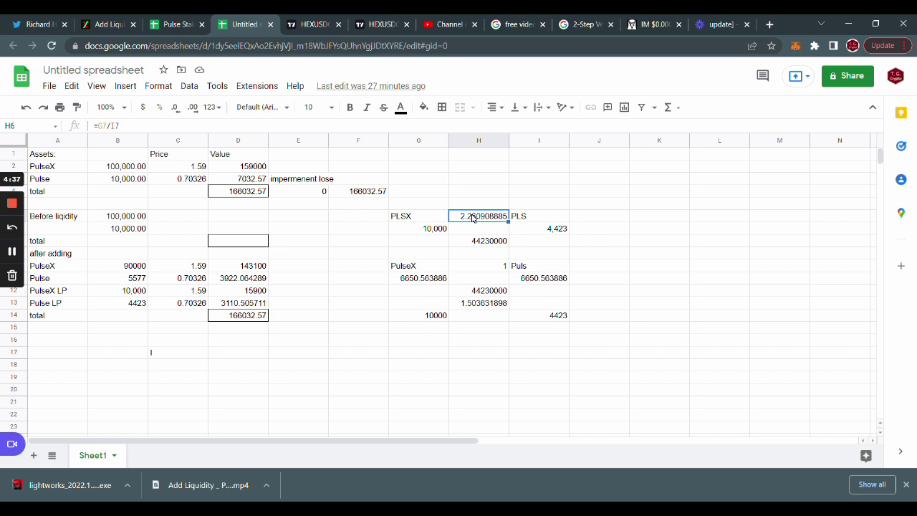
text(.)
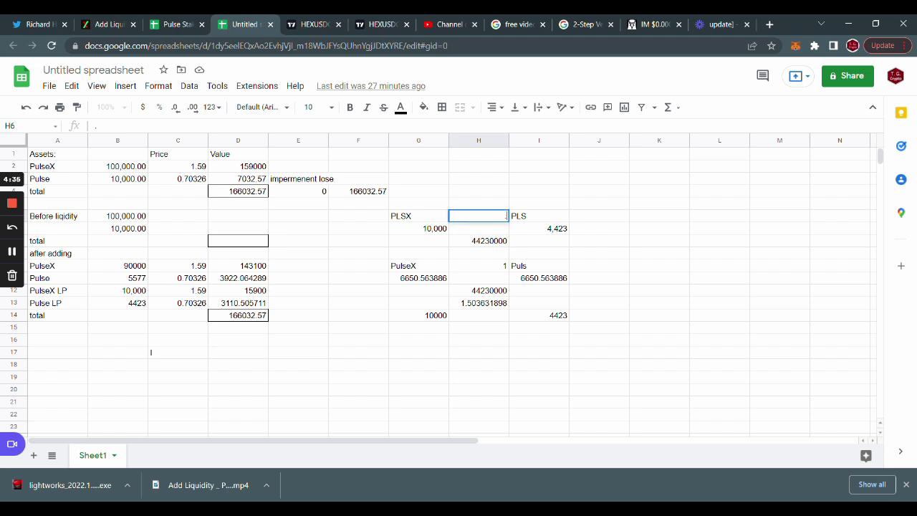
text(0001)
key(Return)
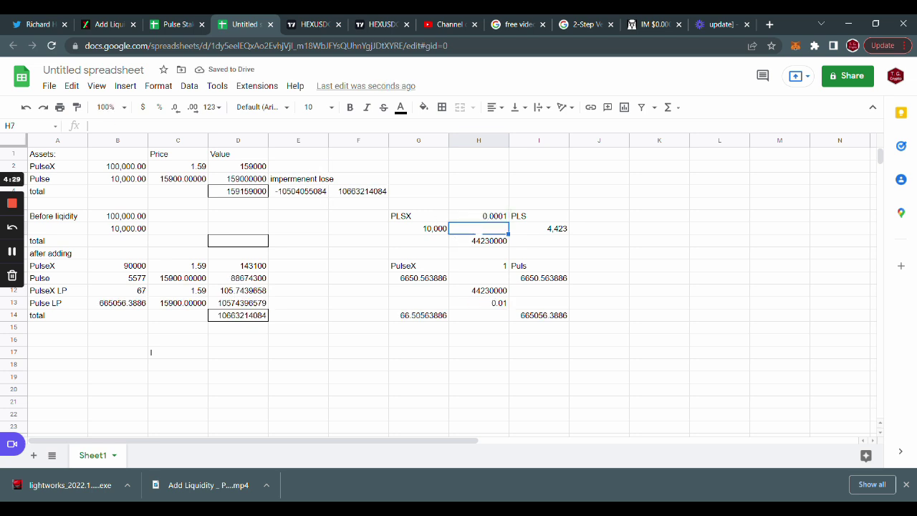
click(490, 219)
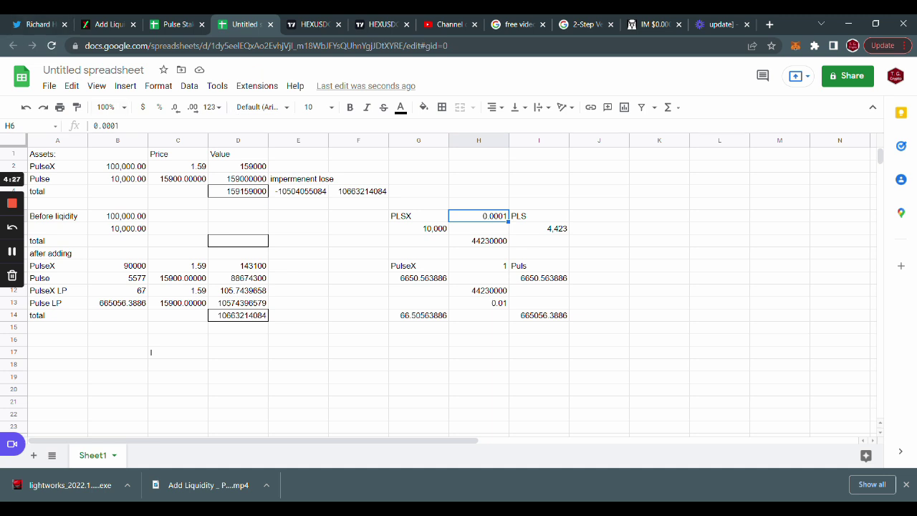
key(BackSpace)
key(Return)
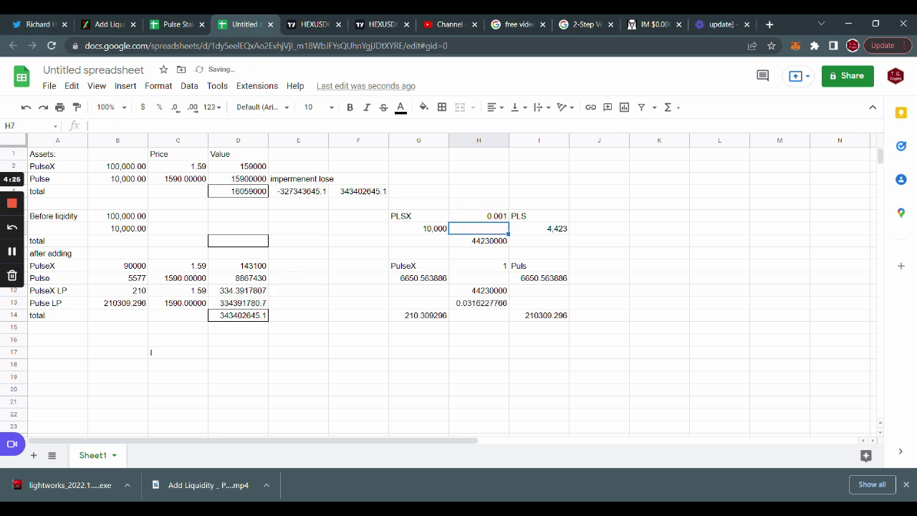
Step: Change C3's formula to =C2*H6 and check the resulting E4 and D14 values
click(168, 181)
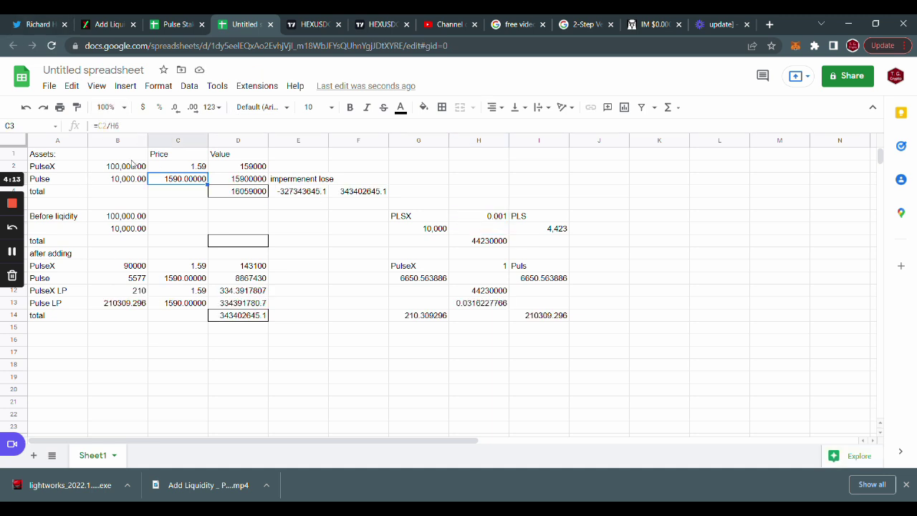
click(196, 170)
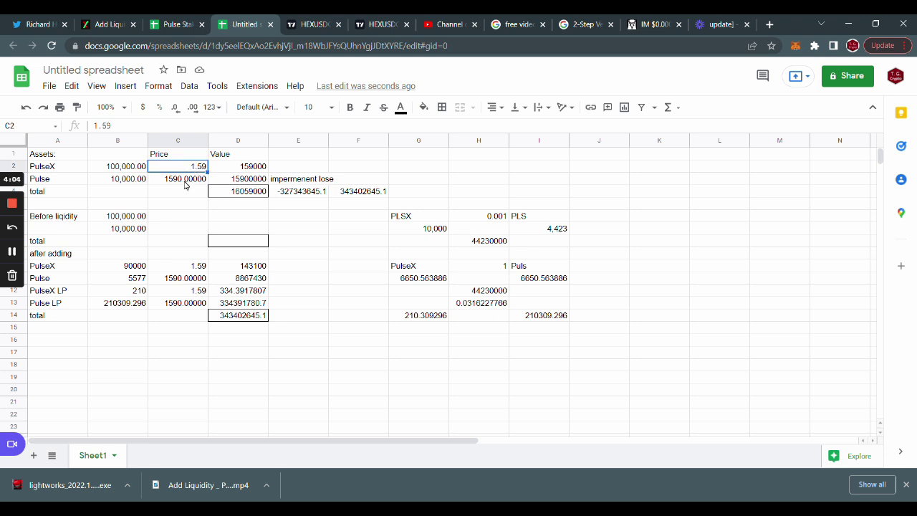
click(184, 183)
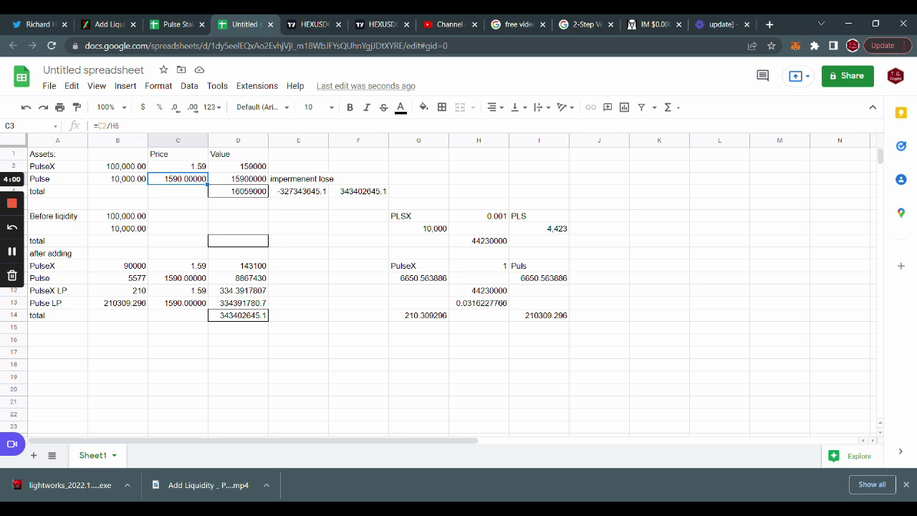
click(105, 125)
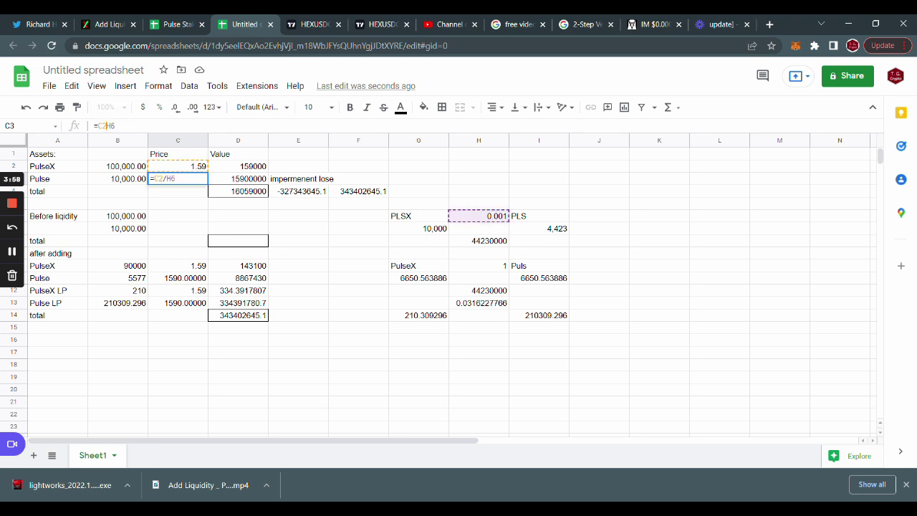
key(BackSpace)
text(*)
key(Return)
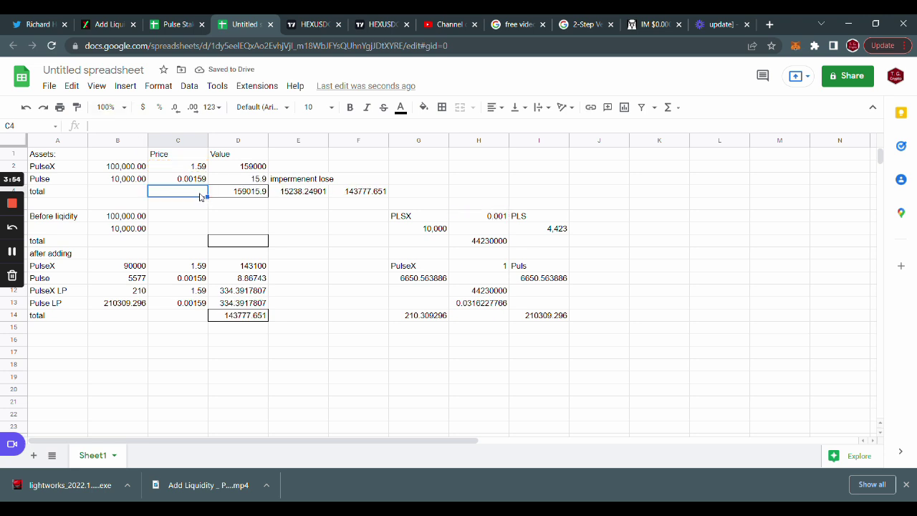
click(298, 192)
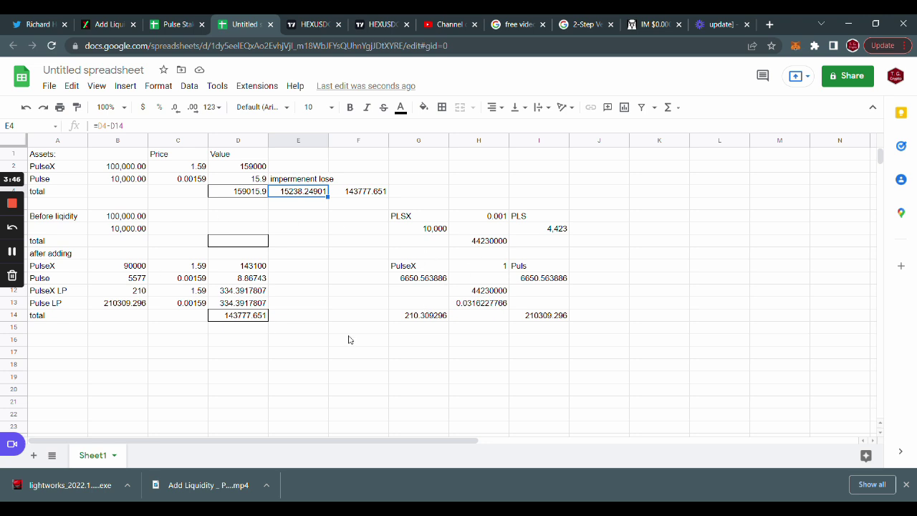
click(227, 319)
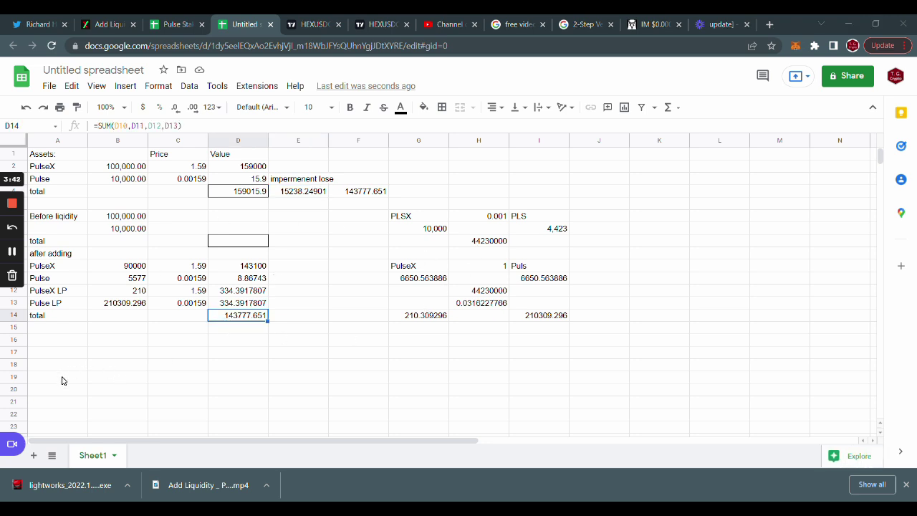
Step: Label A17 'Incentive token' and A18 'Fees'
click(158, 341)
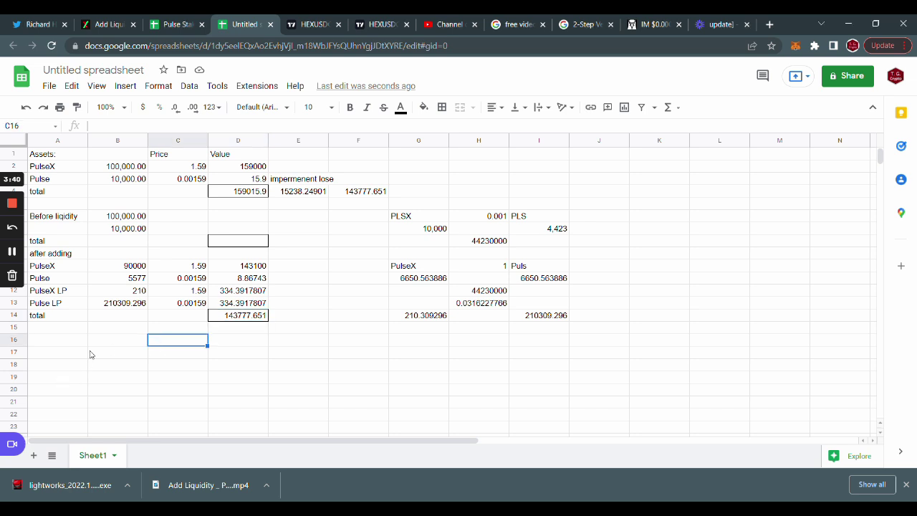
click(53, 353)
text(Incentive token)
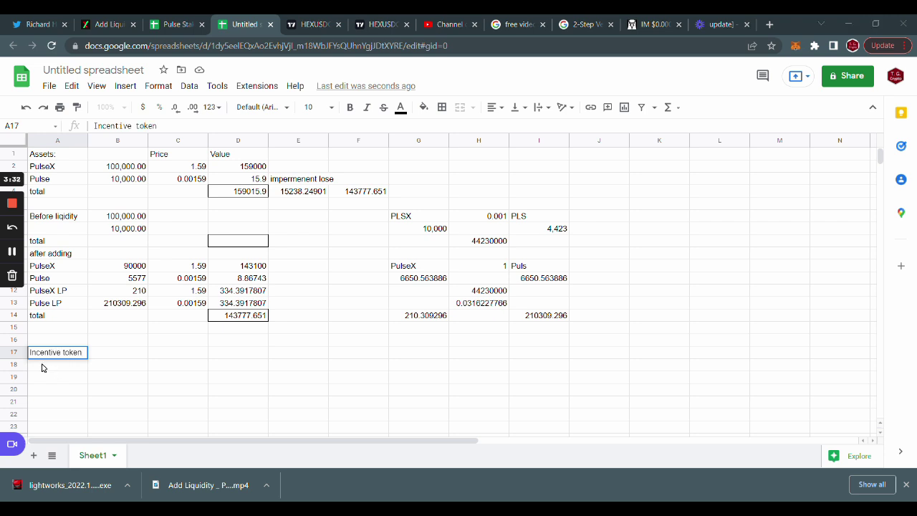
key(Return)
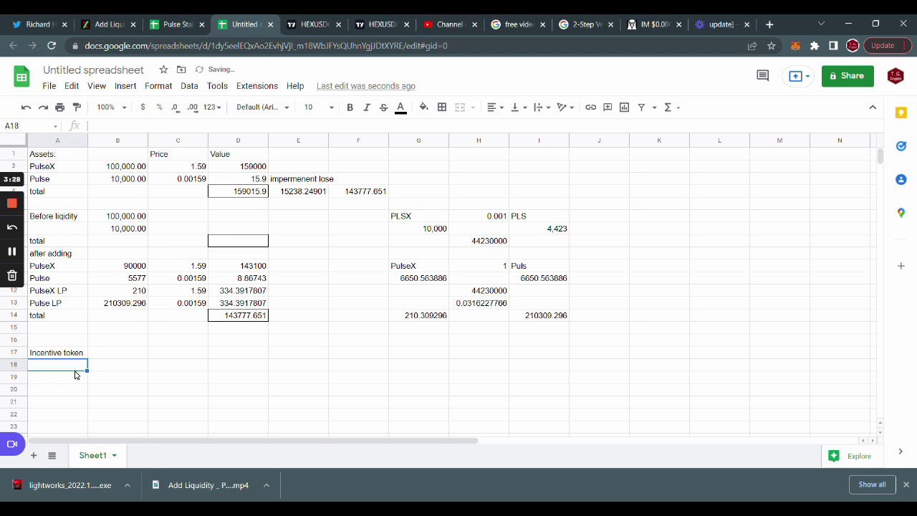
text(Fees)
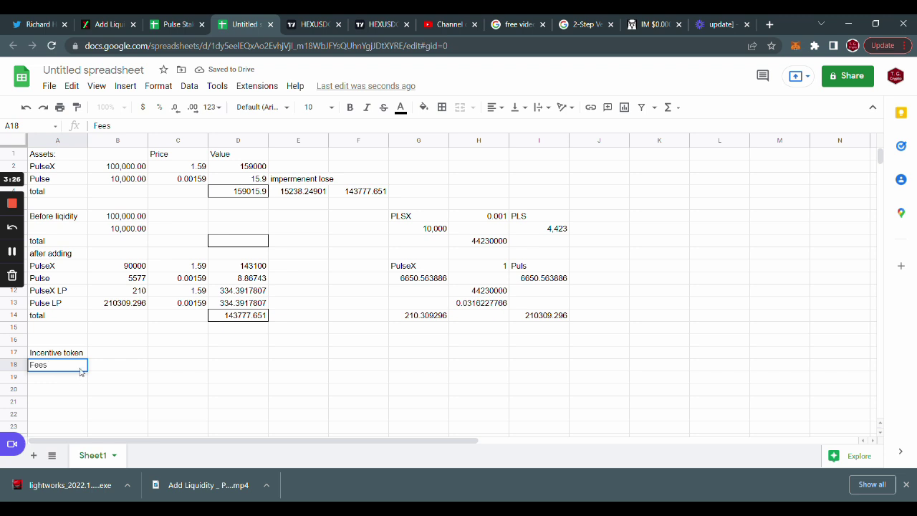
click(118, 354)
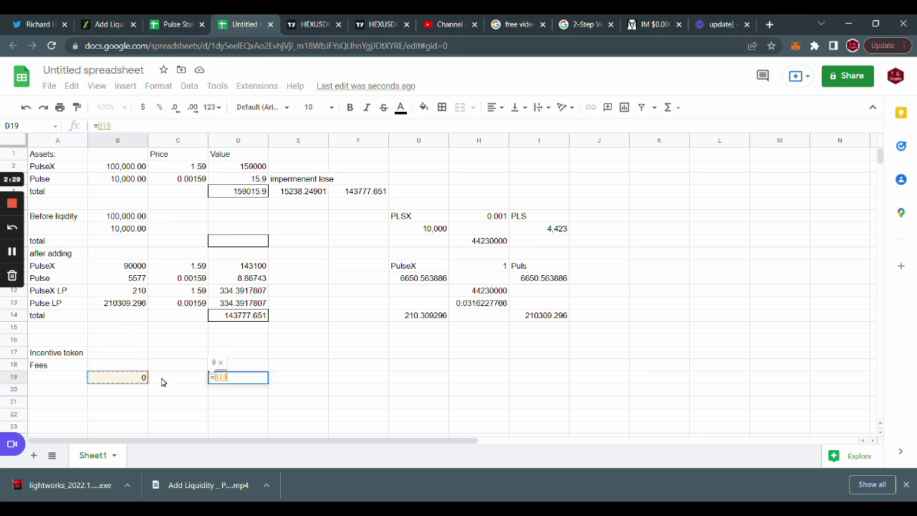
Step: Make D19 compute =B19-C19 and set C19 to =E4, showing -15238.24901
text(-)
click(173, 378)
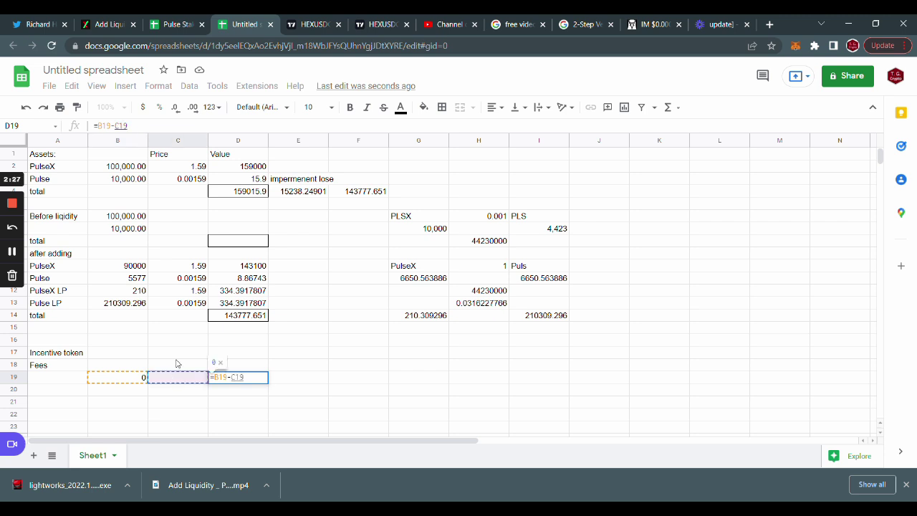
key(Return)
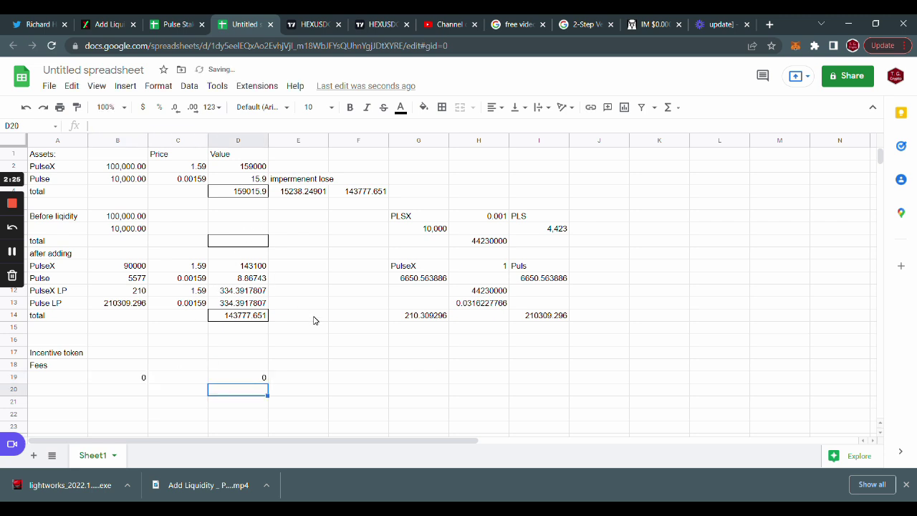
click(200, 379)
text(=)
click(292, 198)
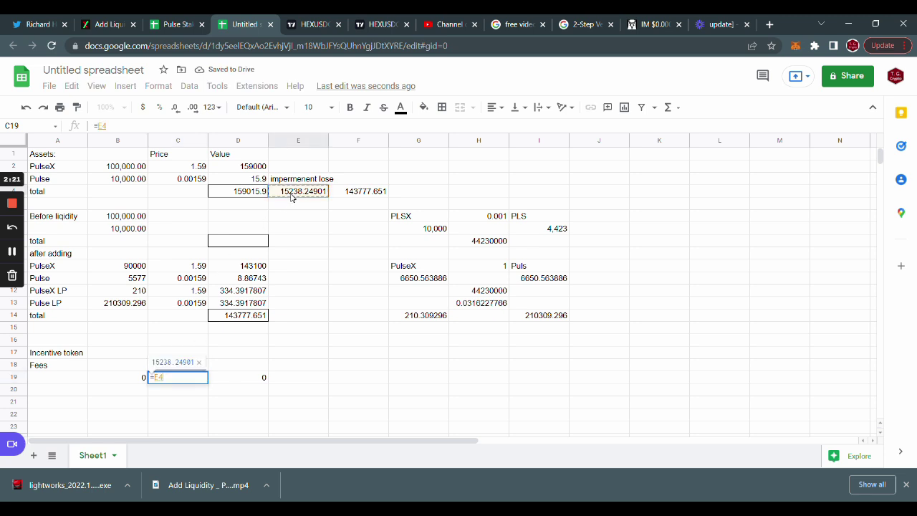
key(Return)
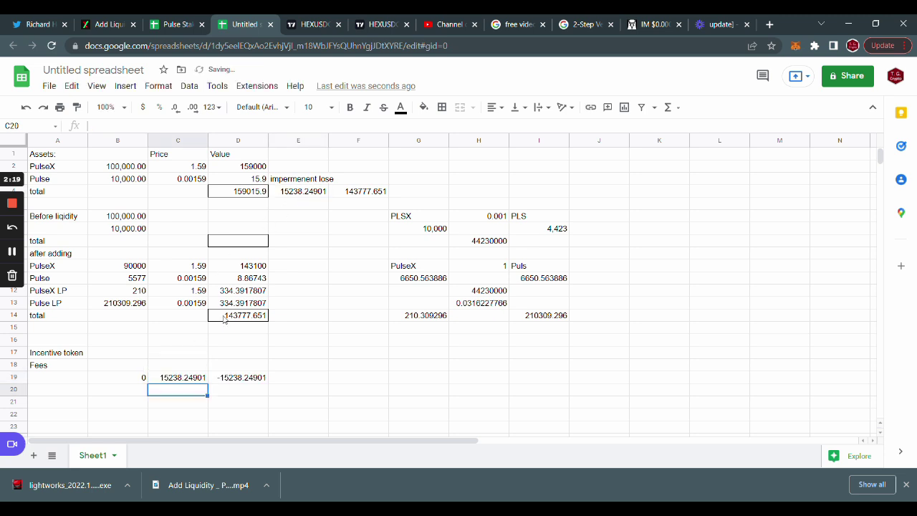
Step: Enter 100000 incentive tokens in B17 and 100 fees in B18, confirming D19 reads 84861.75099
click(145, 380)
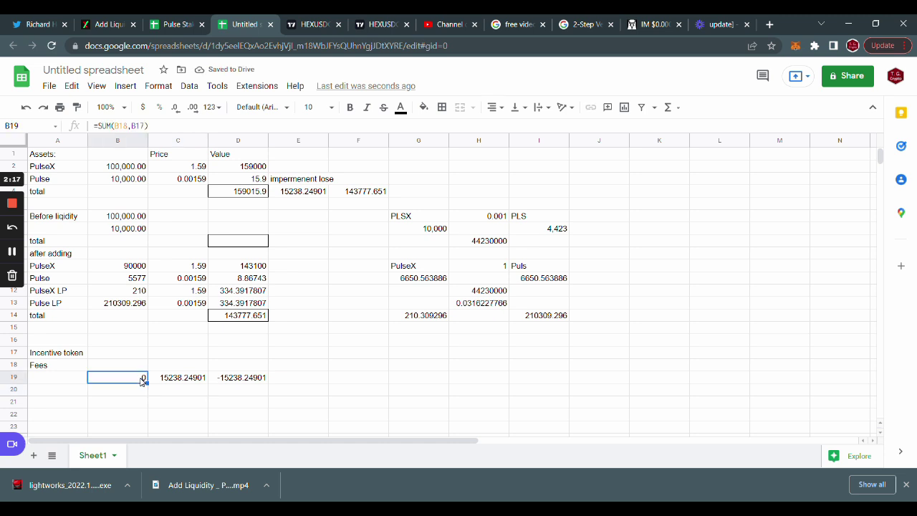
click(131, 355)
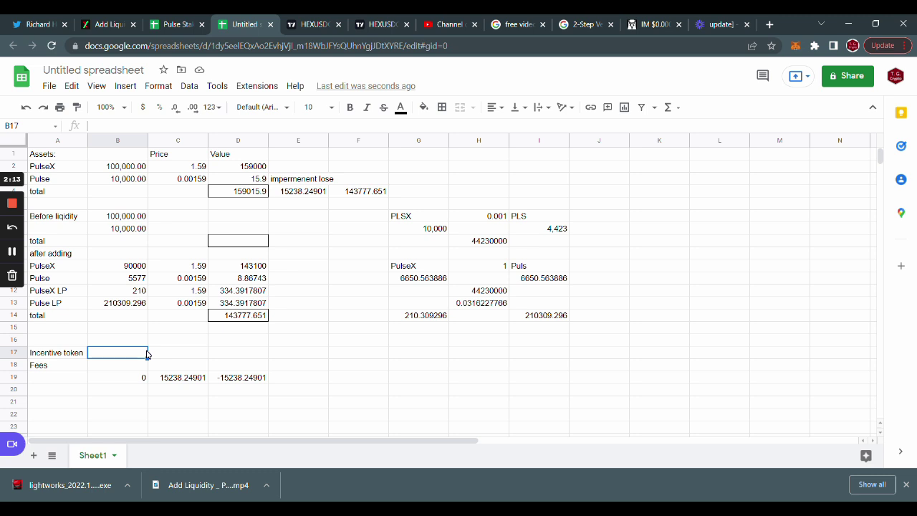
text(100000)
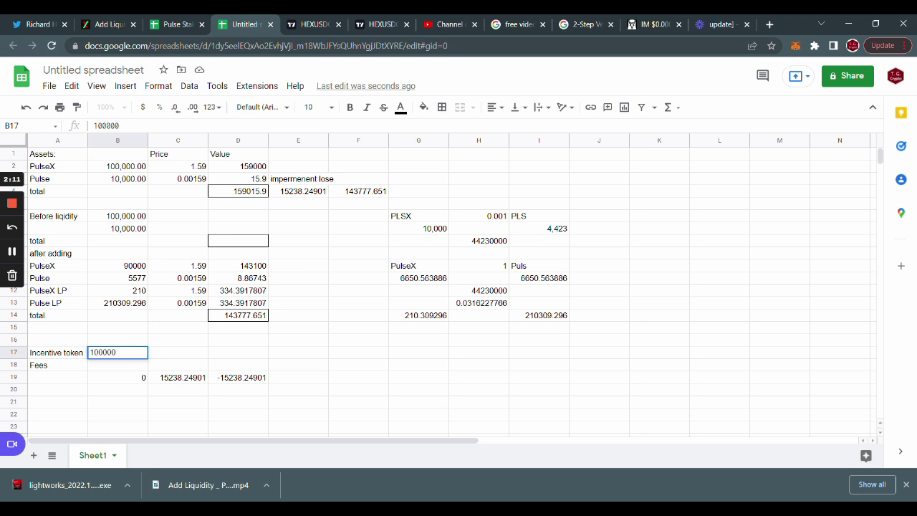
key(Return)
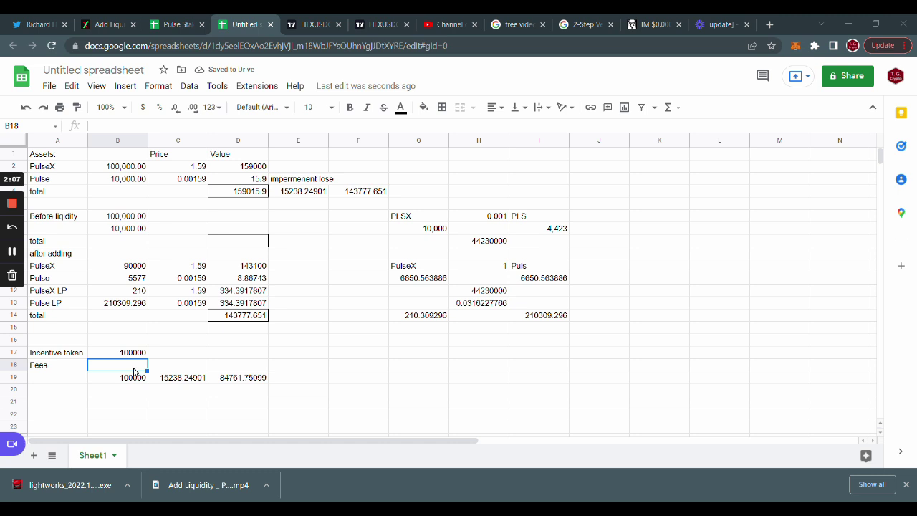
key(Up)
key(Right)
key(Right)
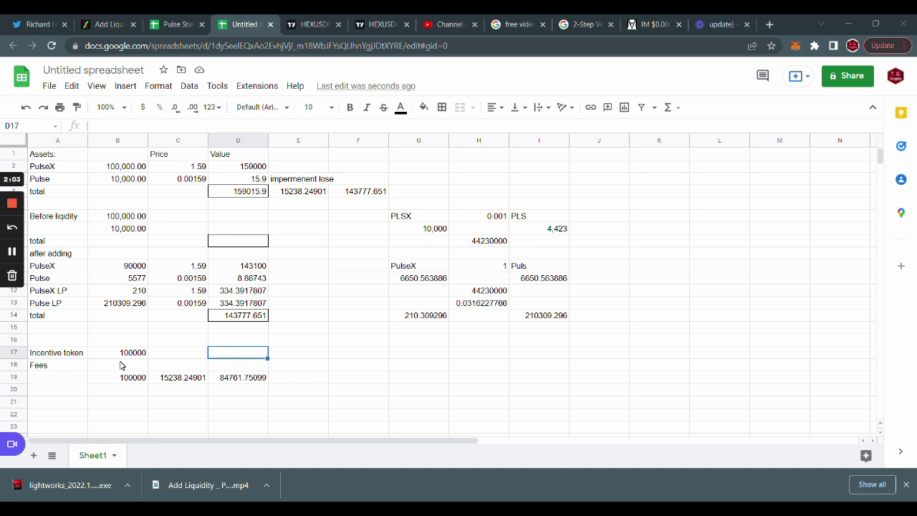
click(319, 355)
click(142, 368)
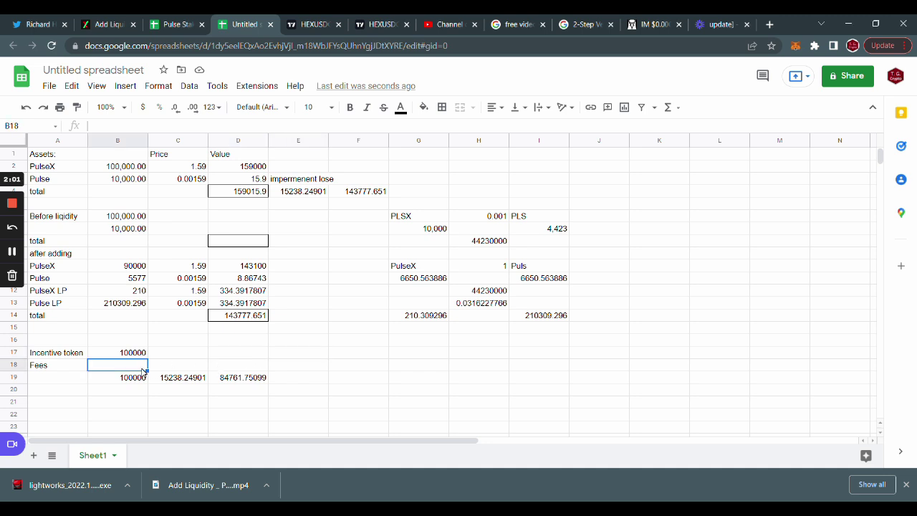
text(100)
key(Return)
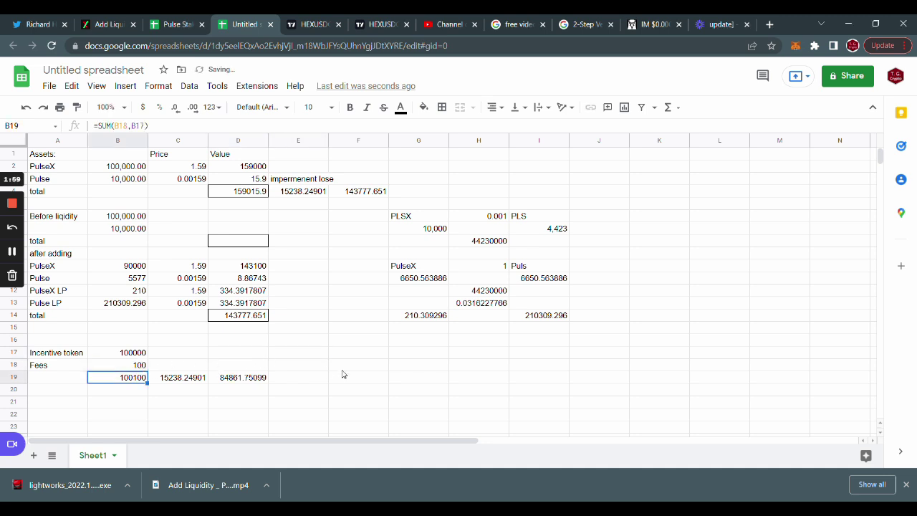
click(369, 370)
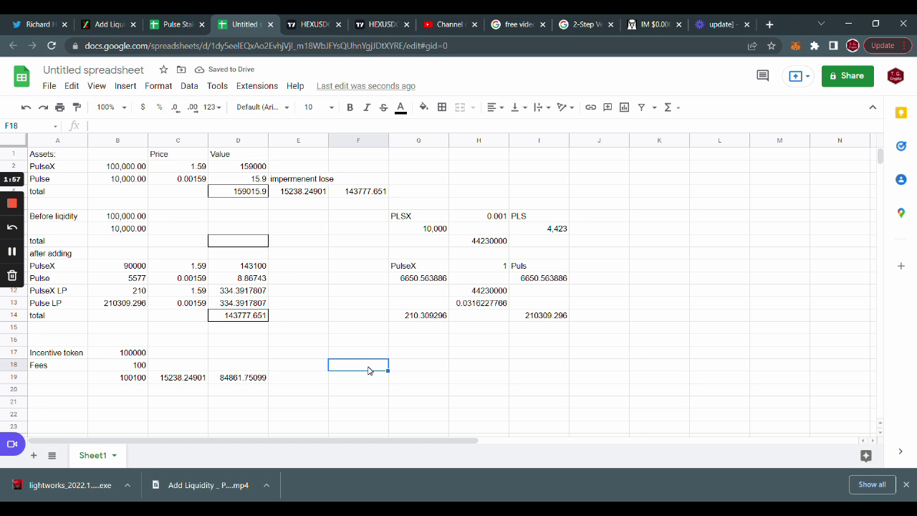
click(229, 383)
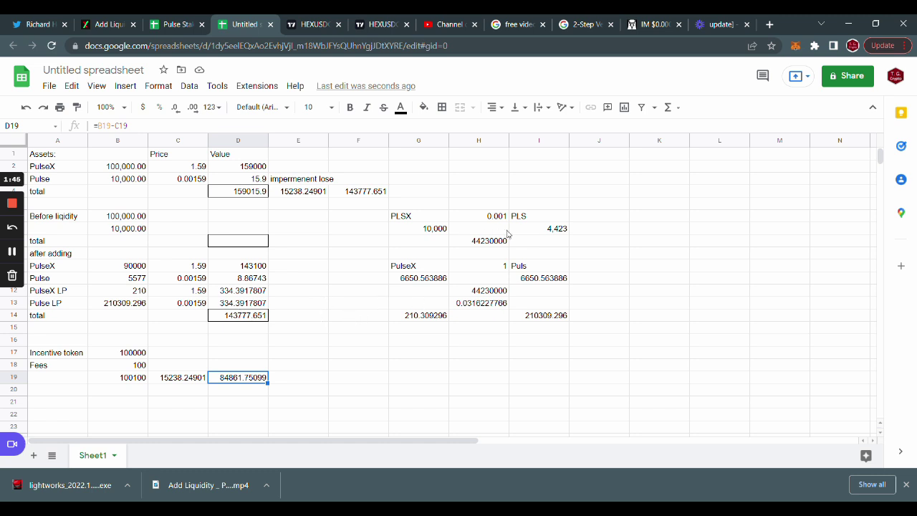
Step: Label K5 'ehex' and L5 'phex'
click(657, 208)
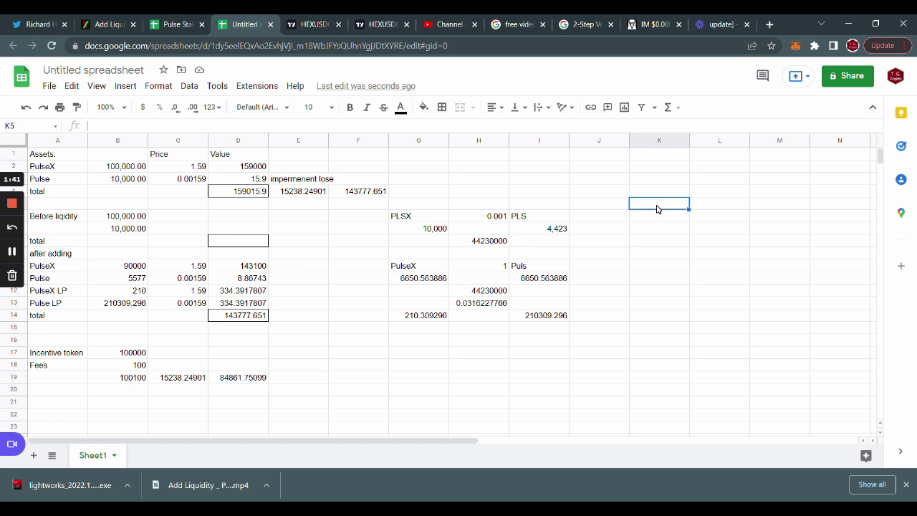
text(ehex)
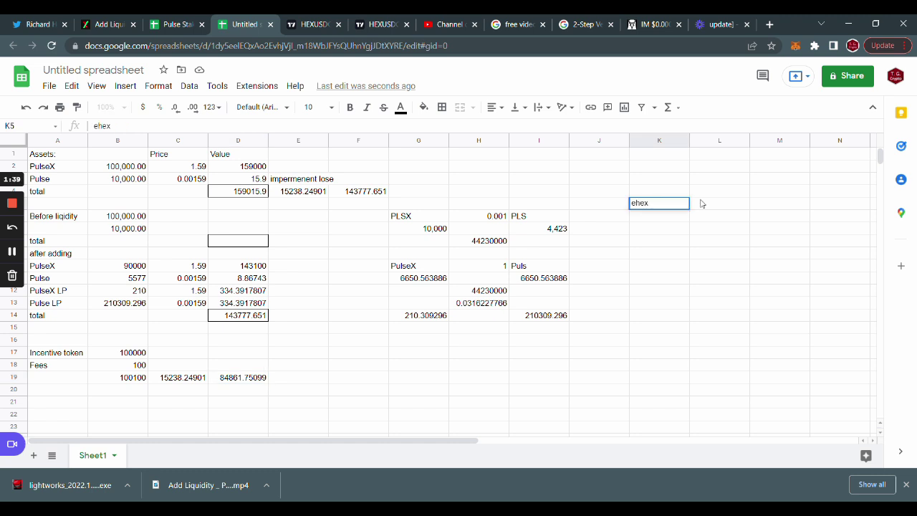
click(713, 204)
text(phex)
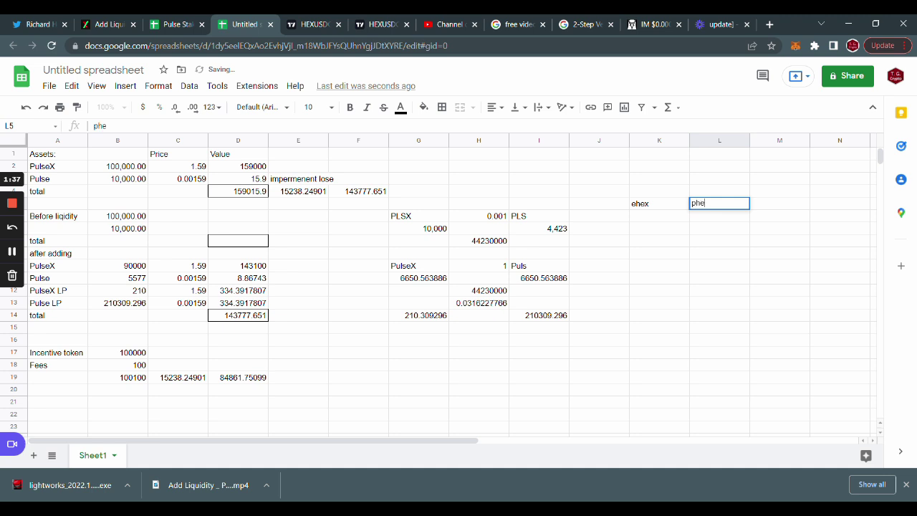
click(766, 209)
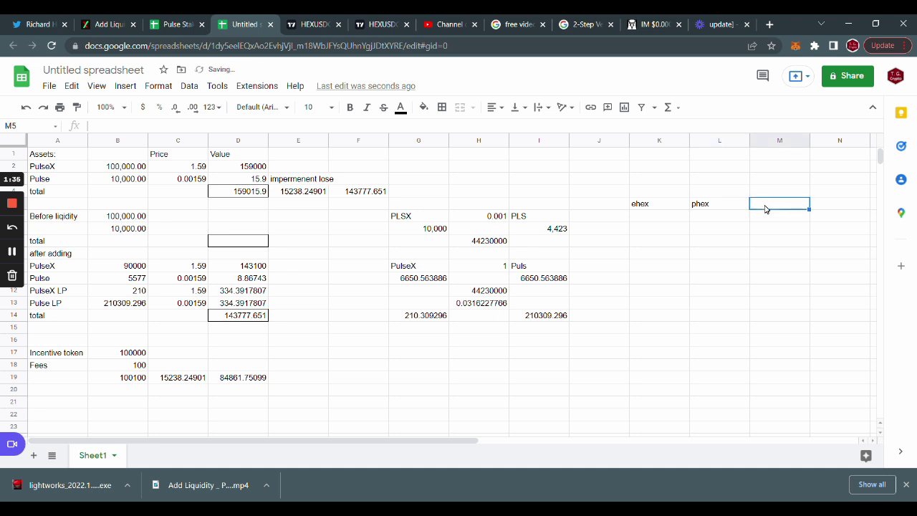
Step: Set H6 to 1, cutting the impermanent loss in E4 to 1783.776843
click(487, 219)
text(1)
key(Return)
key(Return)
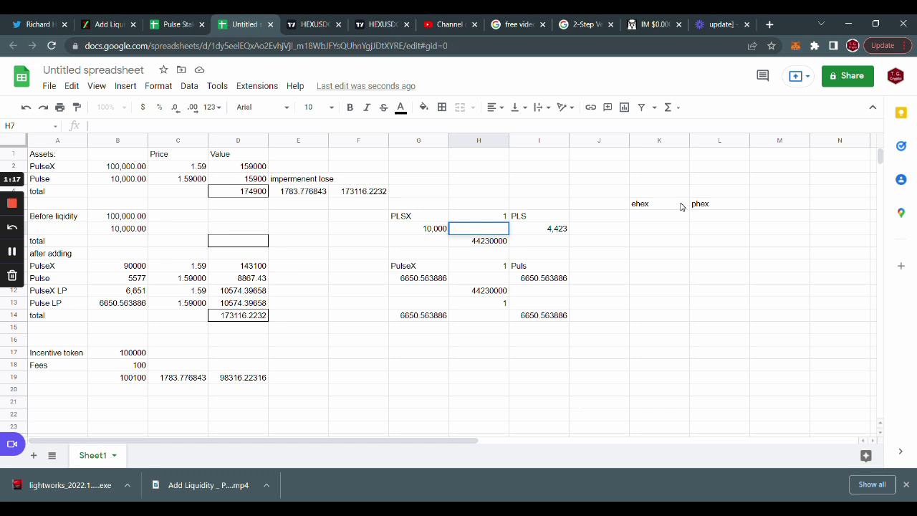
click(681, 206)
click(720, 209)
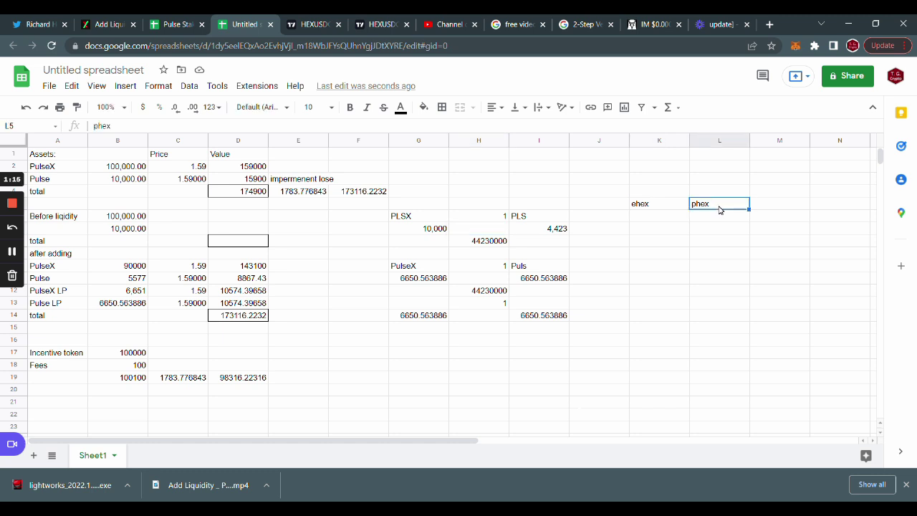
click(663, 207)
click(707, 212)
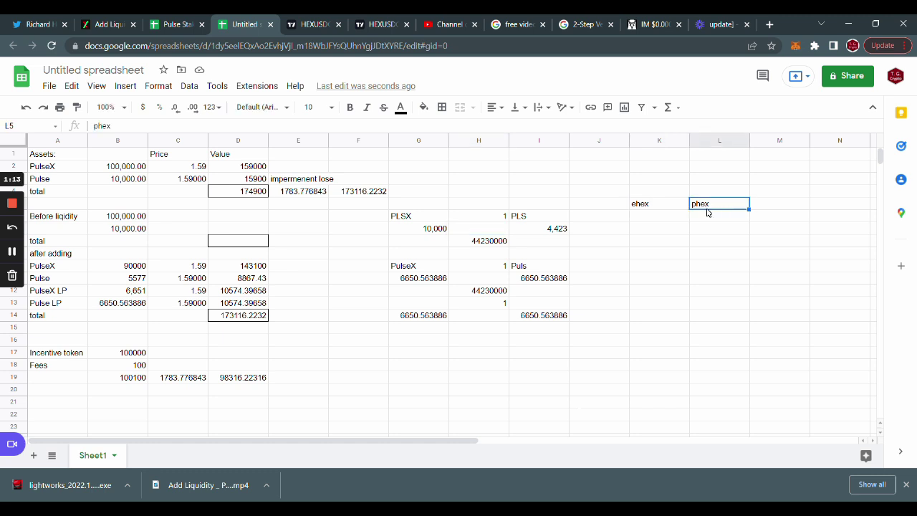
click(713, 259)
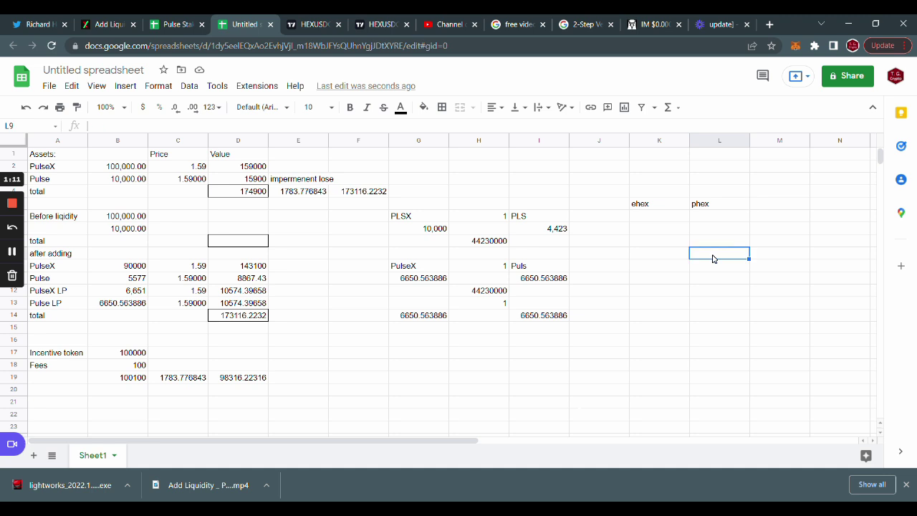